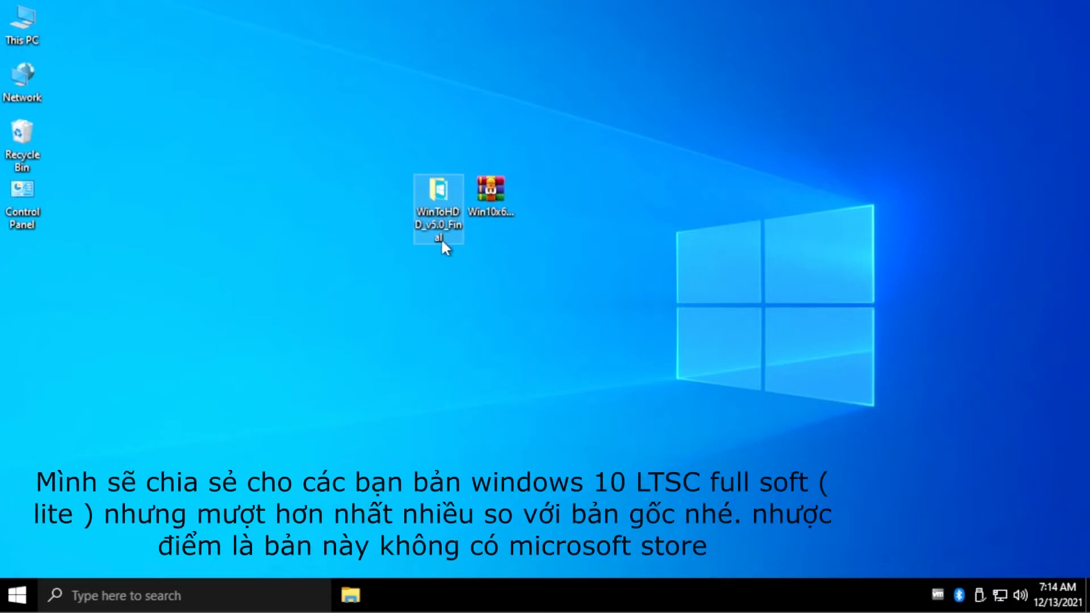
# Extract the Win10x64FS_rocket_Lite_v10_Final_3 archive directly onto the desktop.
pyautogui.click(497, 202)
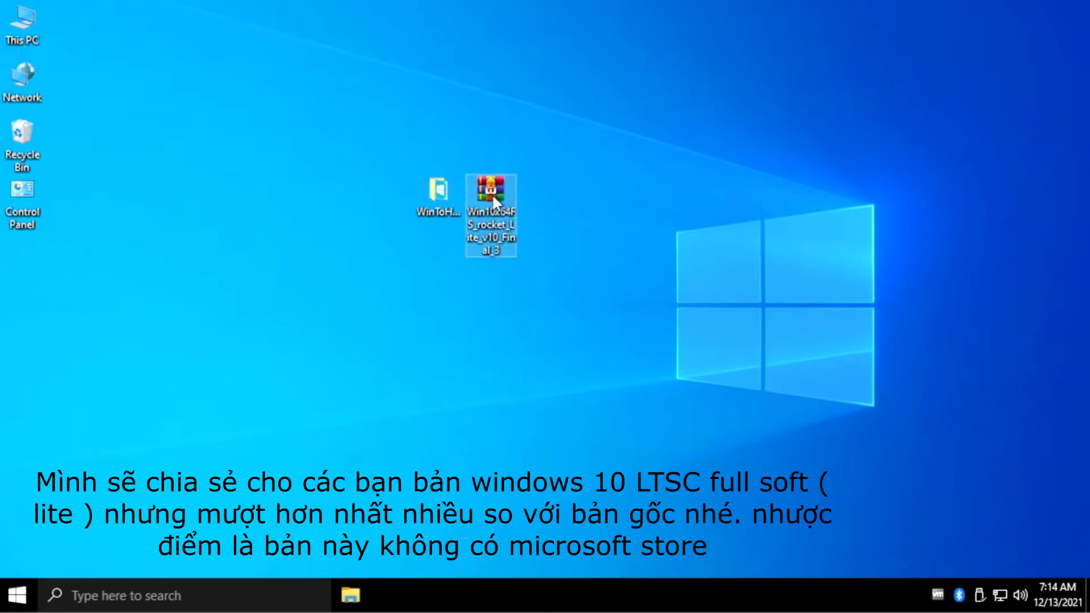
pyautogui.rightClick(492, 193)
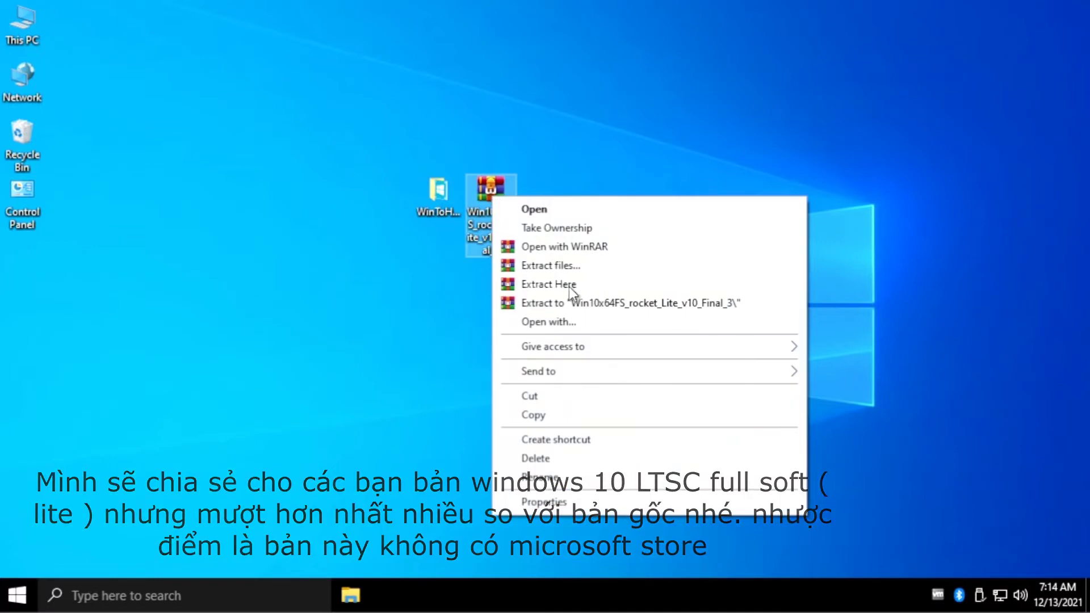
pyautogui.click(610, 283)
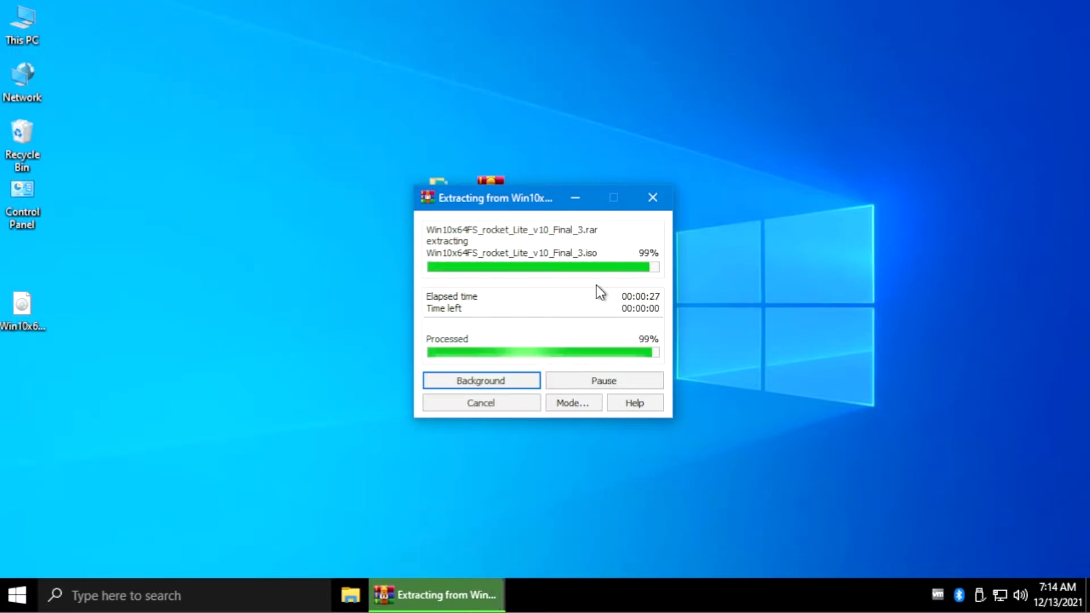
# Rearrange the desktop so the extracted ISO sits beside the WinToHDD folder and the RAR archive is set apart above them.
pyautogui.moveTo(22, 307); pyautogui.dragTo(559, 221)
pyautogui.click(567, 286)
pyautogui.moveTo(496, 195); pyautogui.dragTo(349, 108)
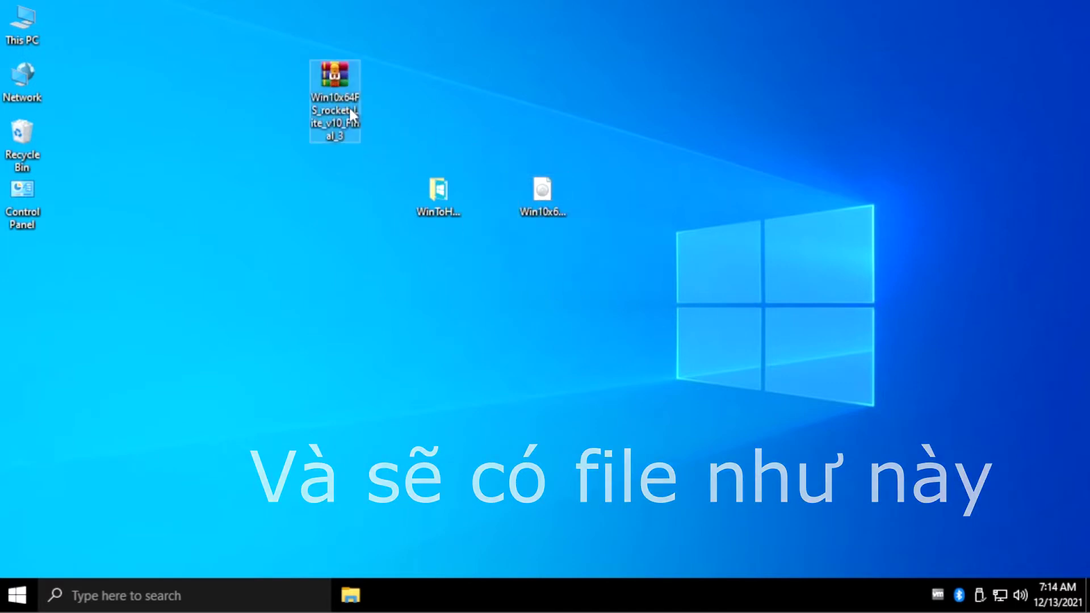
pyautogui.moveTo(534, 211); pyautogui.dragTo(490, 206)
pyautogui.moveTo(588, 307)
pyautogui.mouseDown()
pyautogui.moveTo(458, 210)
pyautogui.moveTo(352, 160)
pyautogui.mouseUp()
pyautogui.click(636, 243)
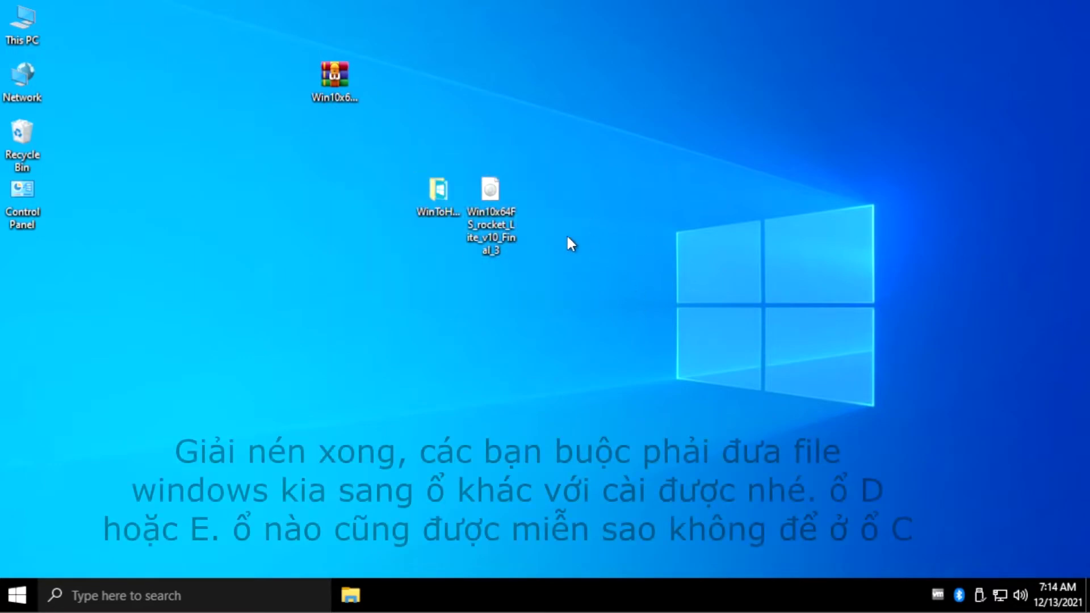
# Check the available drives in This PC and cut the Win10x64FS_rocket_Lite_v10_Final_3 ISO file from the desktop.
pyautogui.doubleClick(34, 37)
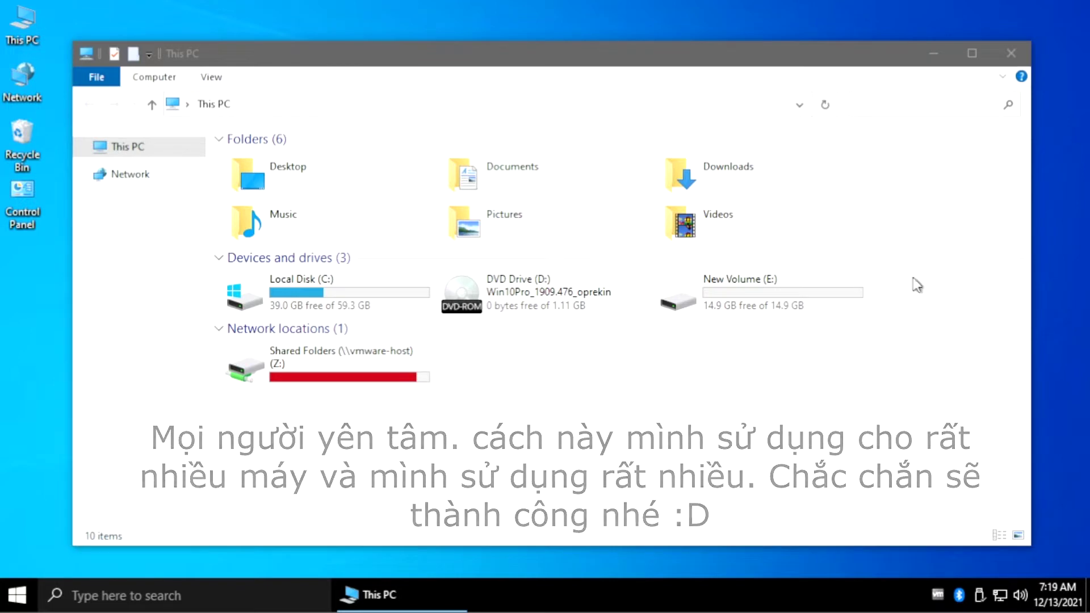
pyautogui.press('super+d')
pyautogui.click(499, 210)
pyautogui.rightClick(484, 213)
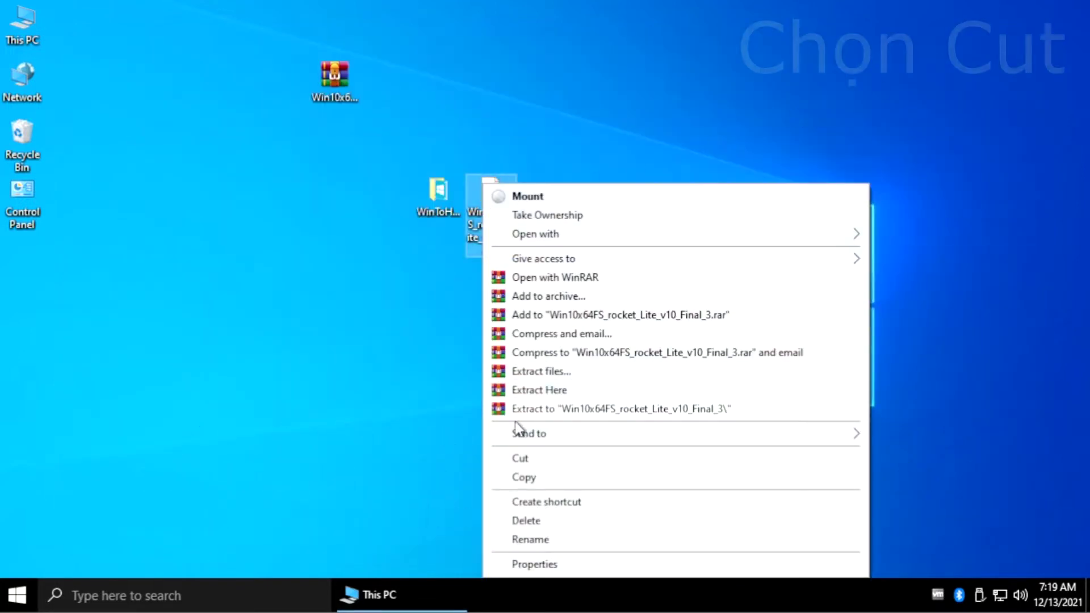
pyautogui.click(567, 460)
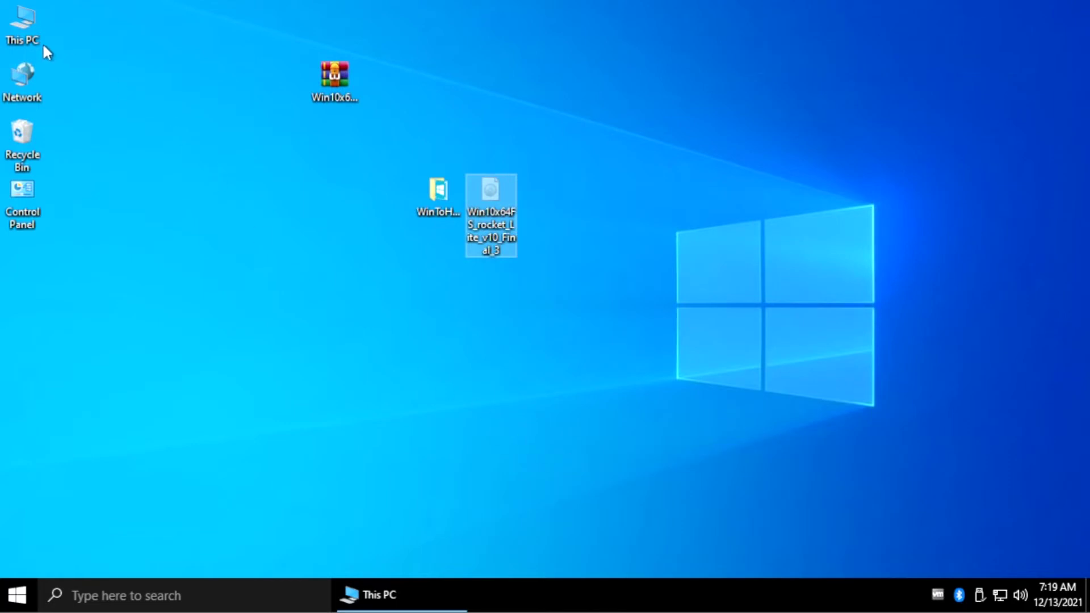
# Paste the cut ISO file into New Volume (E:) and close the drive's window once the move finishes.
pyautogui.click(409, 596)
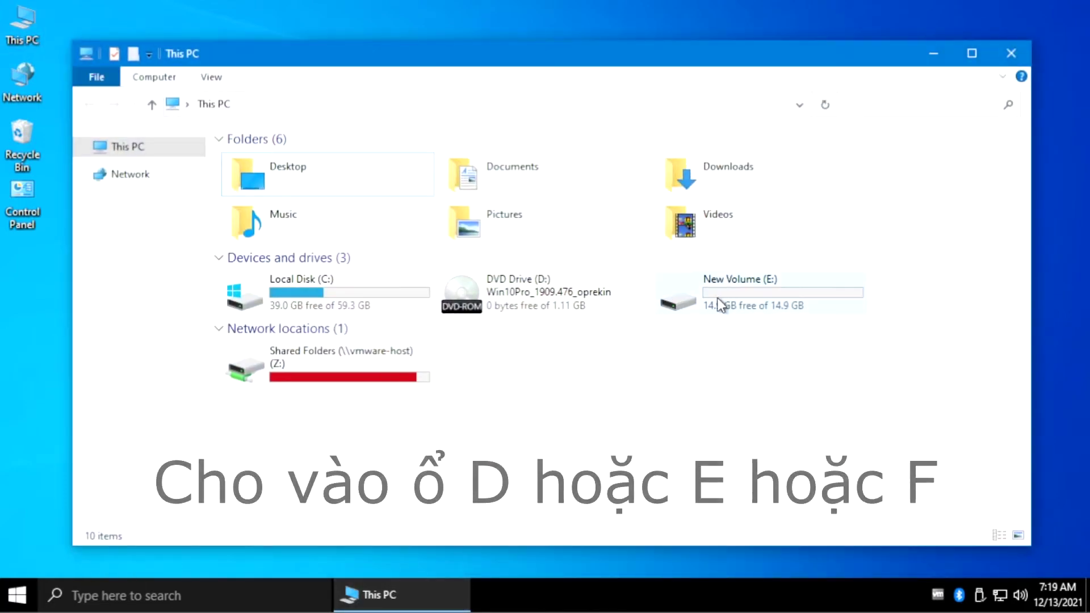
pyautogui.click(756, 295)
pyautogui.doubleClick(749, 299)
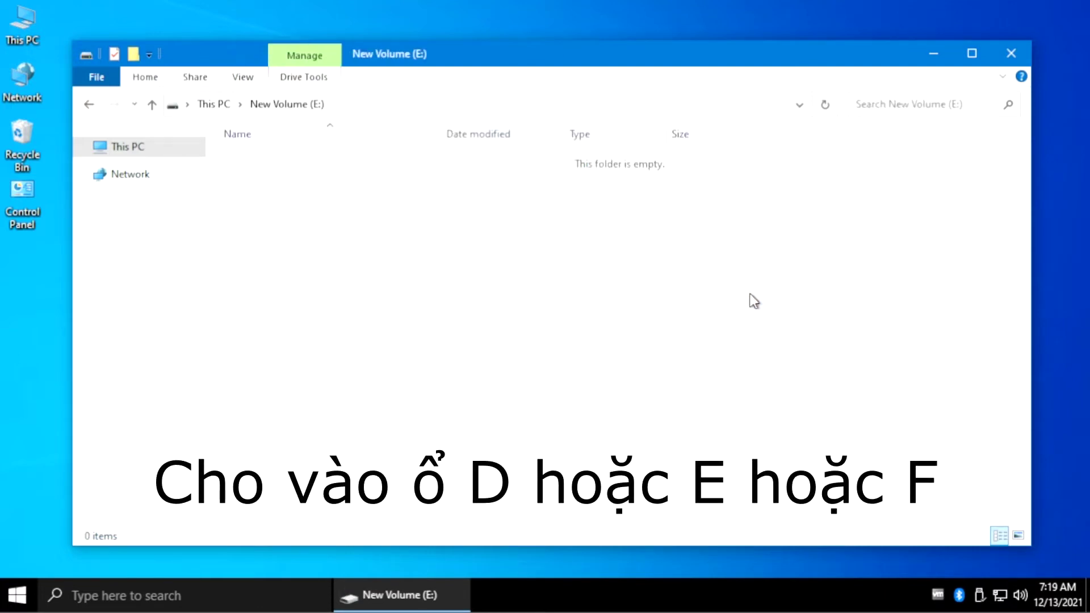
pyautogui.rightClick(459, 220)
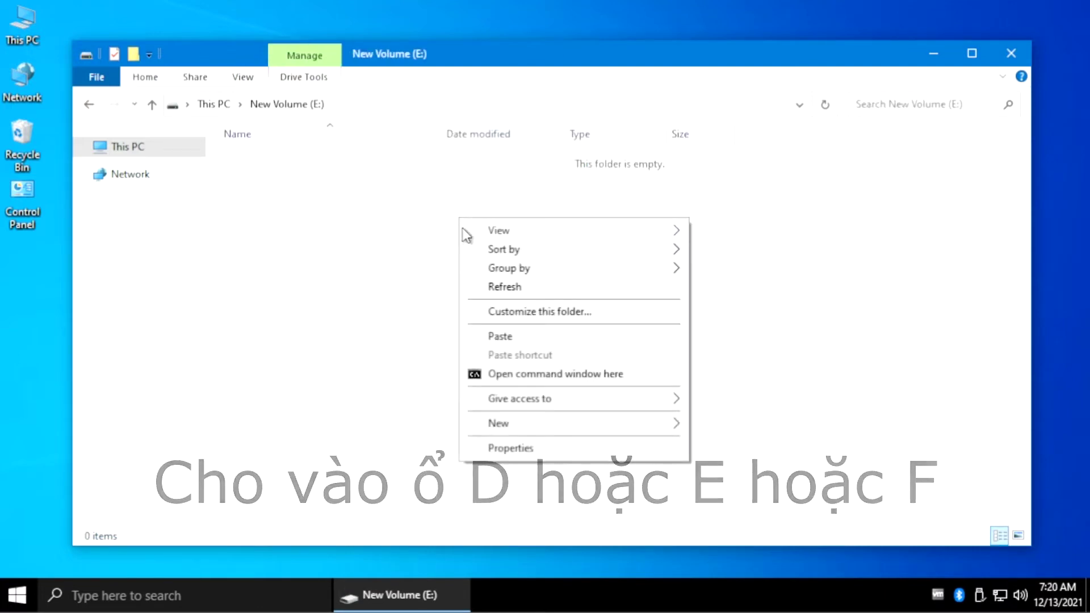
pyautogui.click(536, 338)
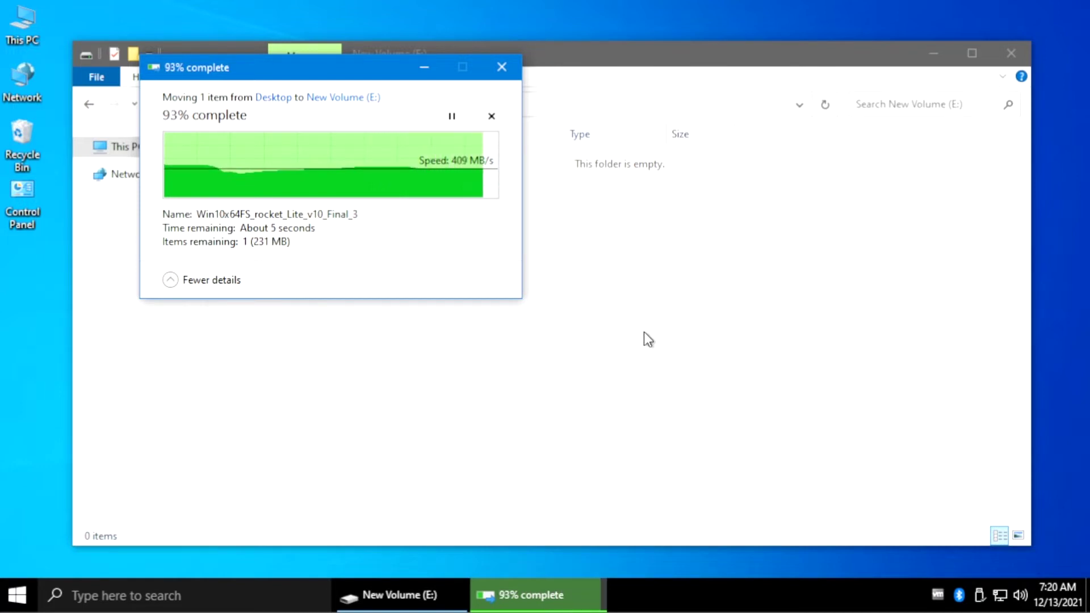
pyautogui.moveTo(360, 226); pyautogui.dragTo(511, 149)
pyautogui.click(511, 220)
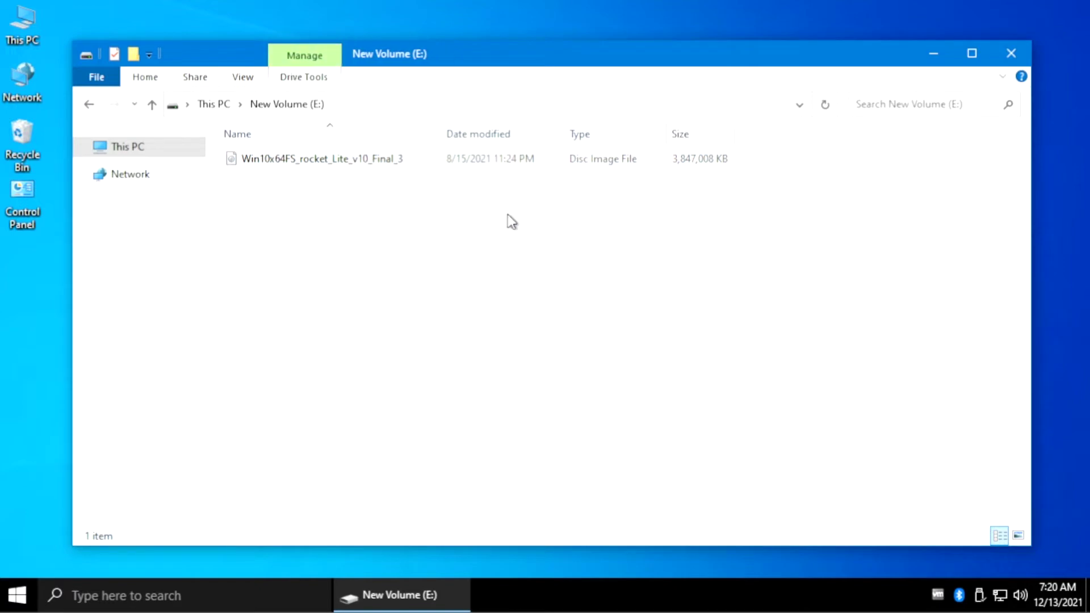
pyautogui.click(1011, 53)
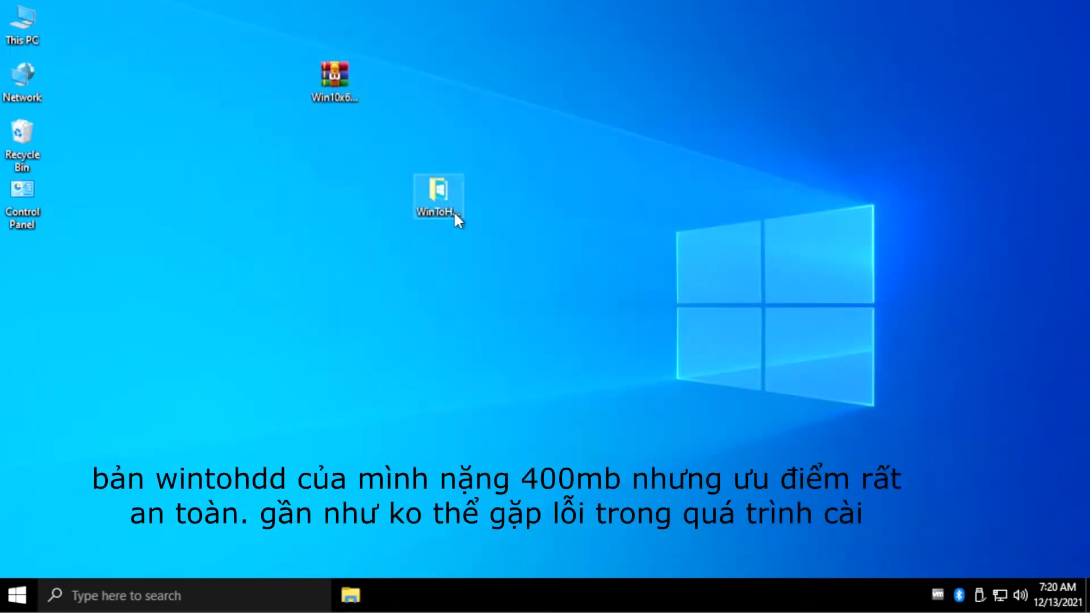
# Run WinToHDDPortable from the WinToHDD_v5.0_Final folder as administrator, close the folder window and dismiss the update check.
pyautogui.doubleClick(434, 205)
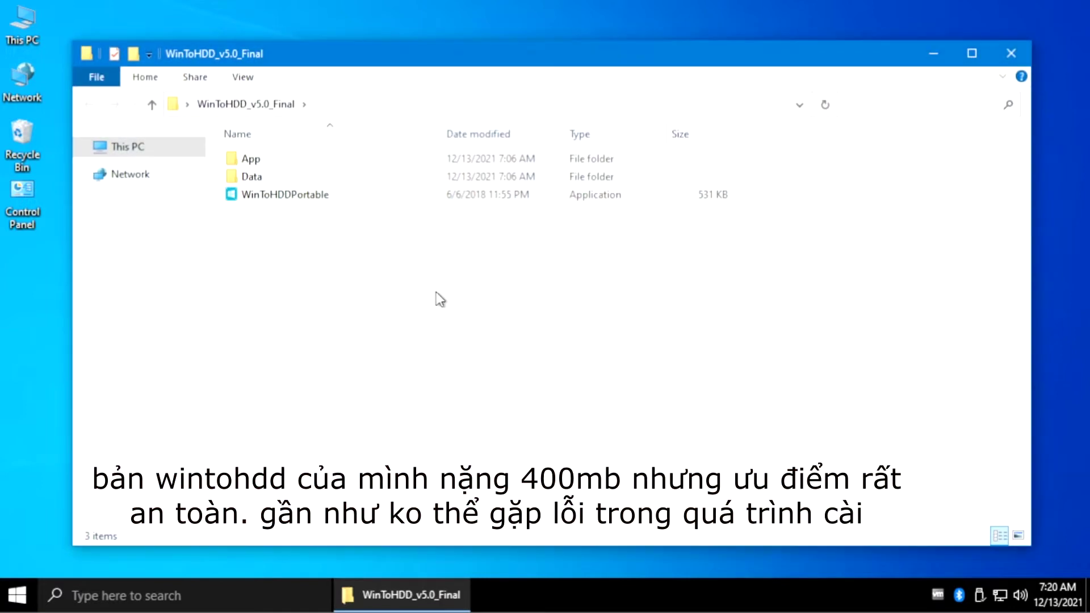
pyautogui.click(386, 195)
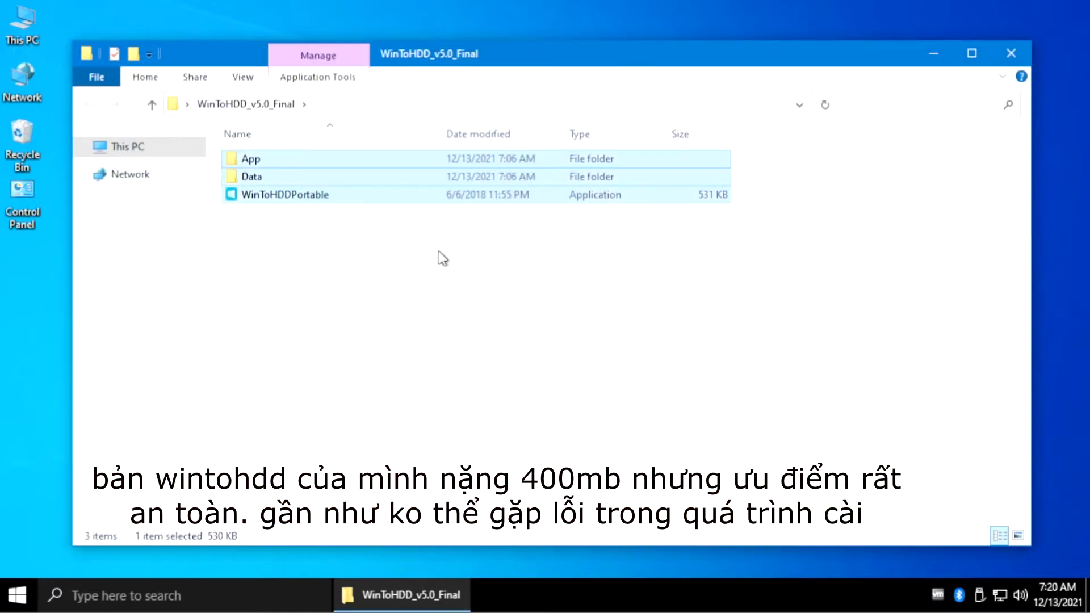
pyautogui.rightClick(405, 199)
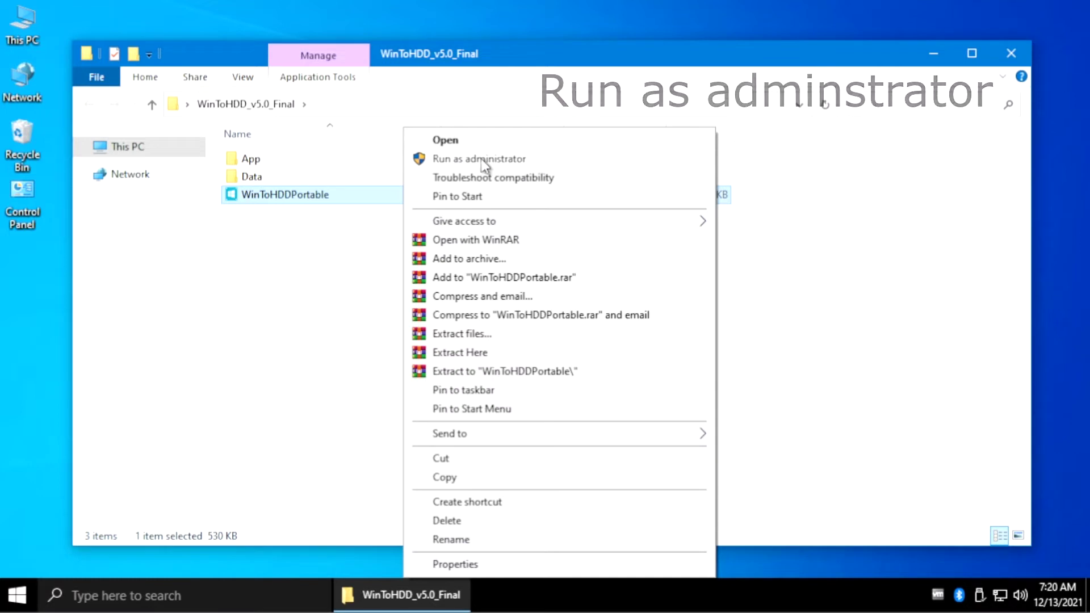
pyautogui.click(506, 160)
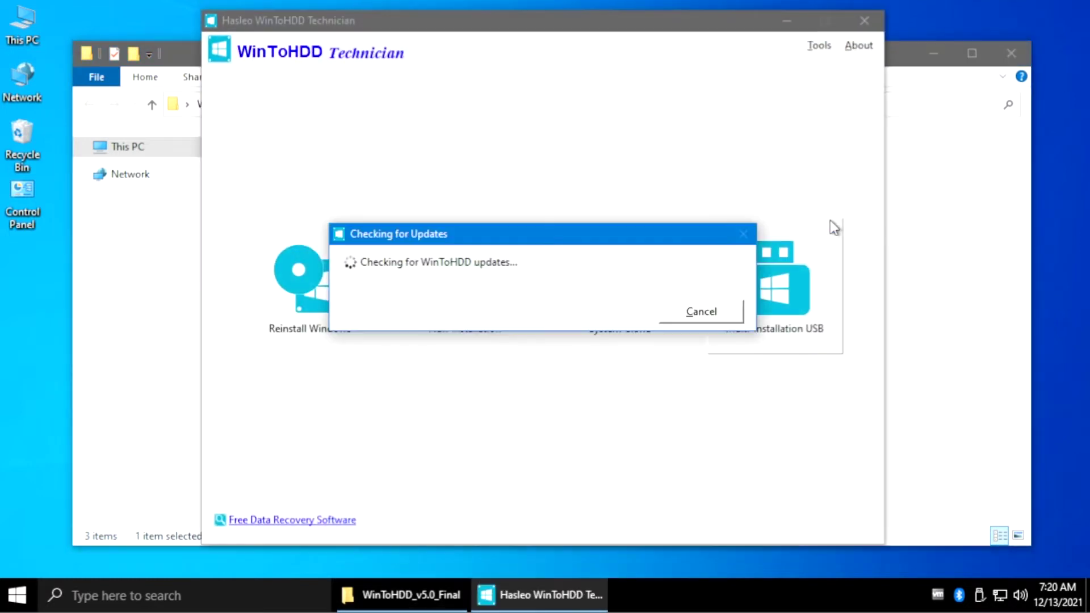
pyautogui.click(1010, 53)
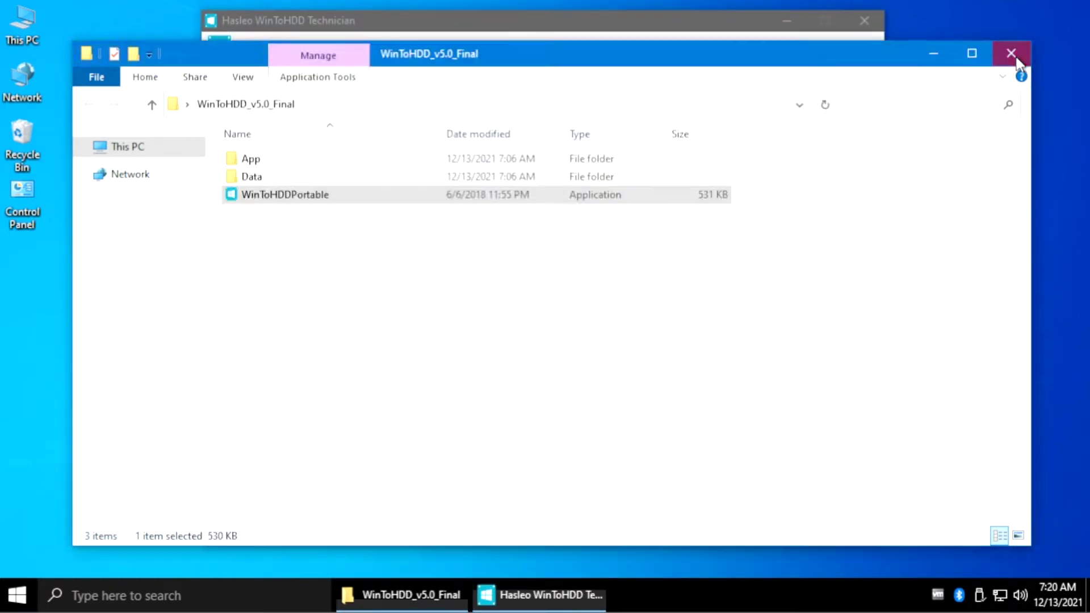
pyautogui.click(701, 313)
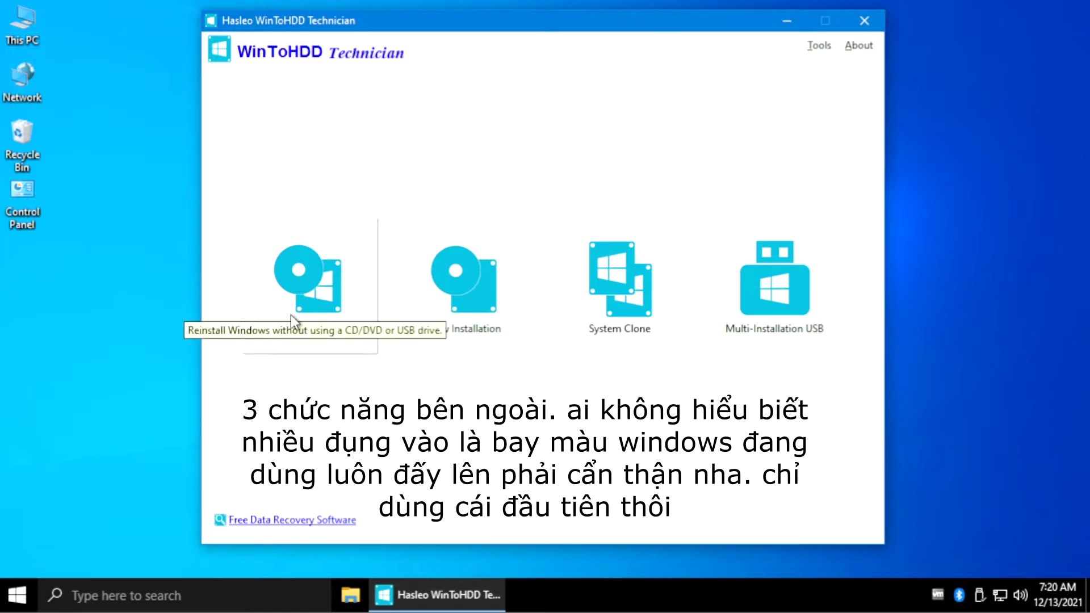
# Start Reinstall Windows and load Win10x64FS_rocket_Lite_v10_Final_3 from New Volume (E:) as the image file.
pyautogui.click(308, 288)
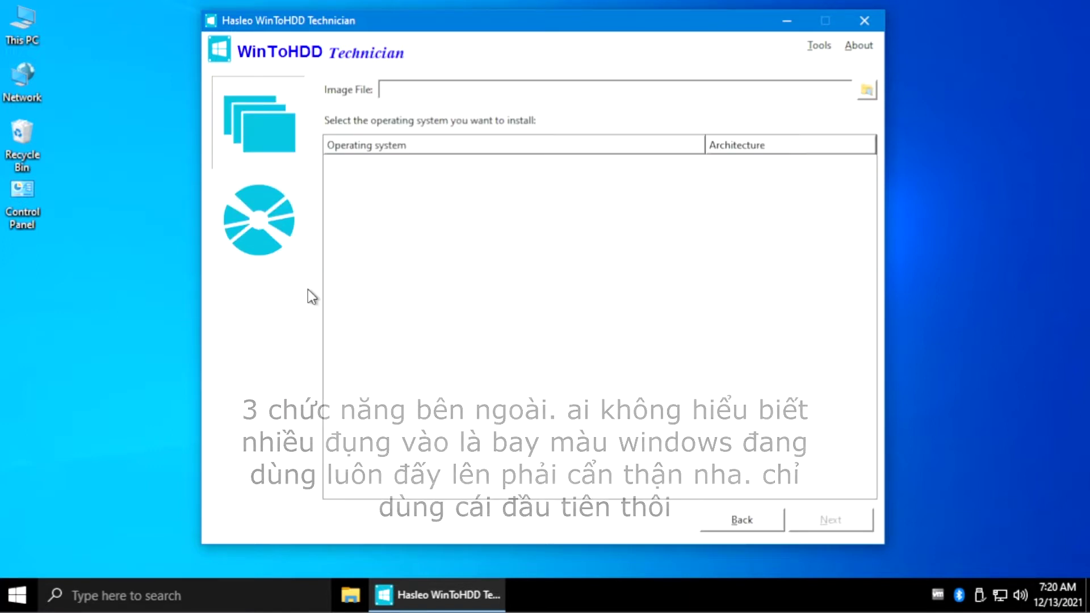
pyautogui.click(865, 92)
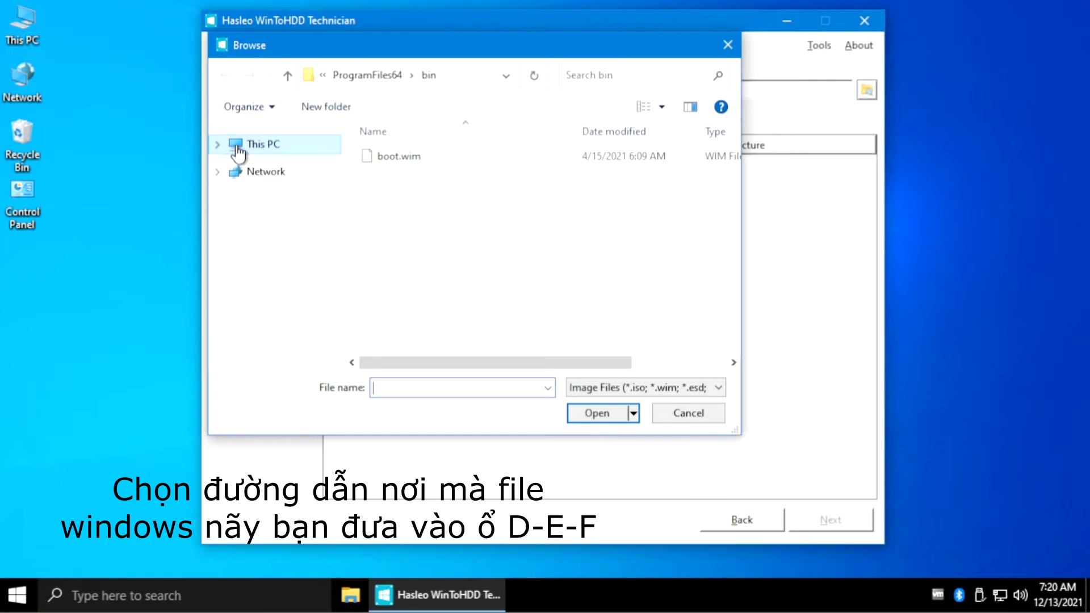
pyautogui.click(275, 148)
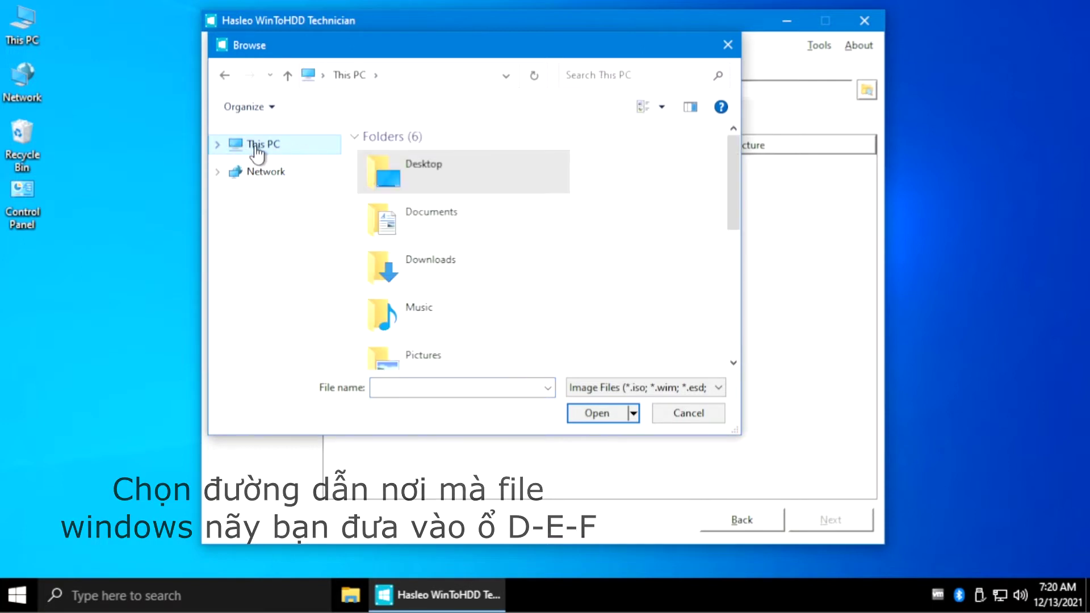
pyautogui.moveTo(731, 160); pyautogui.dragTo(730, 285)
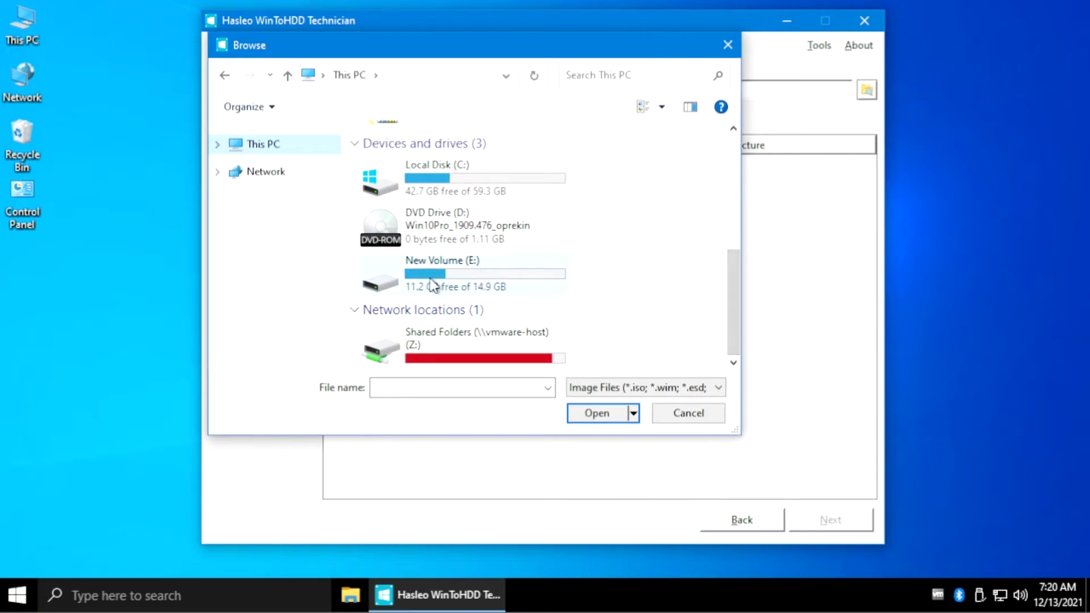
pyautogui.doubleClick(473, 285)
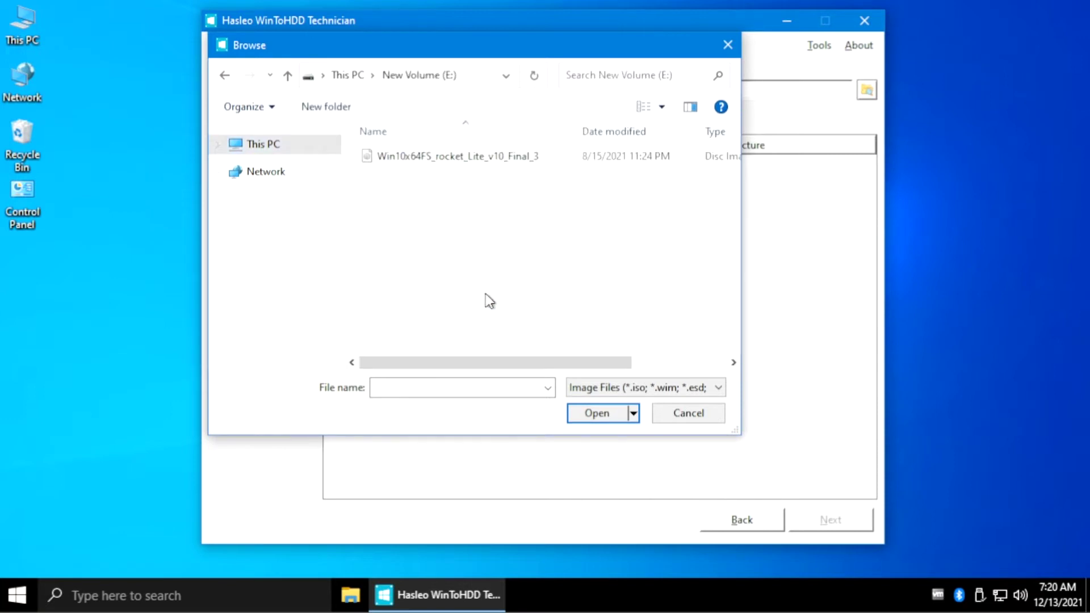
pyautogui.click(508, 158)
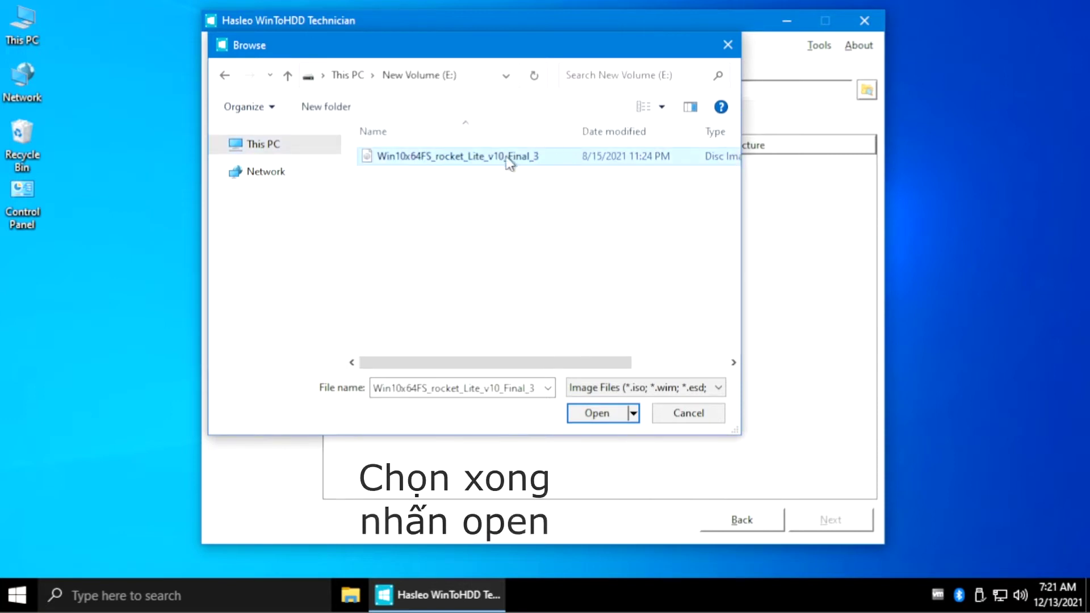
pyautogui.click(597, 418)
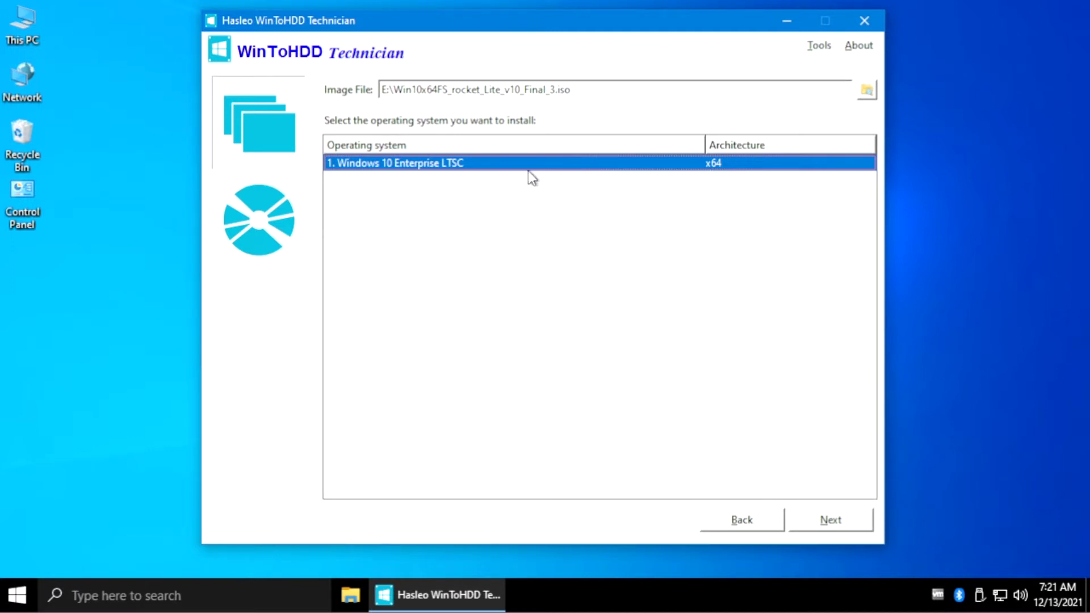
# Proceed with Windows 10 Enterprise LTSC on the default partitions in Legacy mode, accepting the data erasure and the reboot.
pyautogui.click(819, 521)
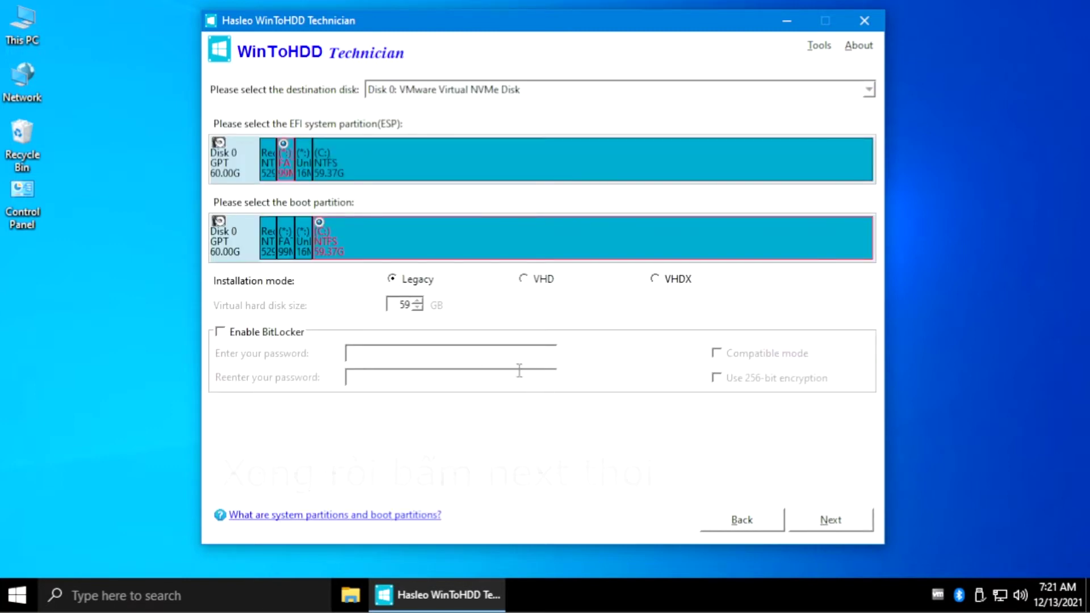
pyautogui.click(832, 525)
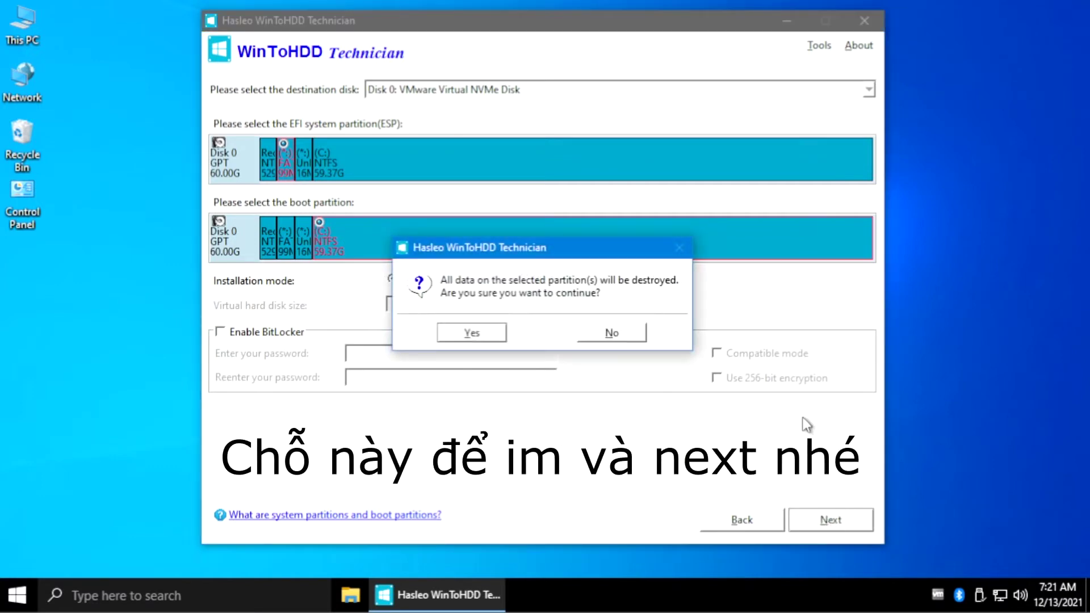
pyautogui.click(479, 334)
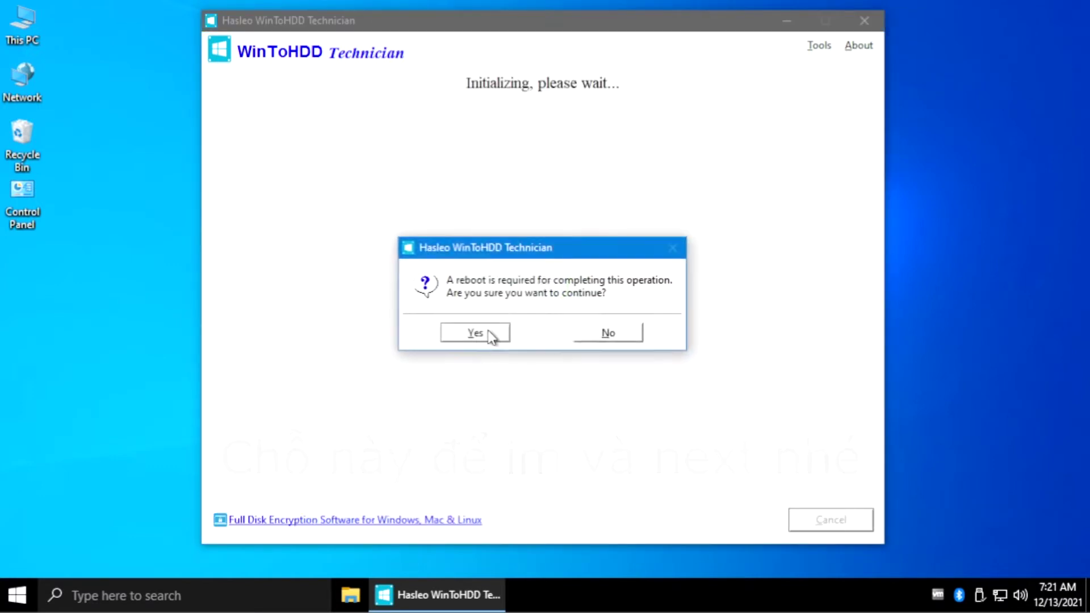
pyautogui.click(484, 335)
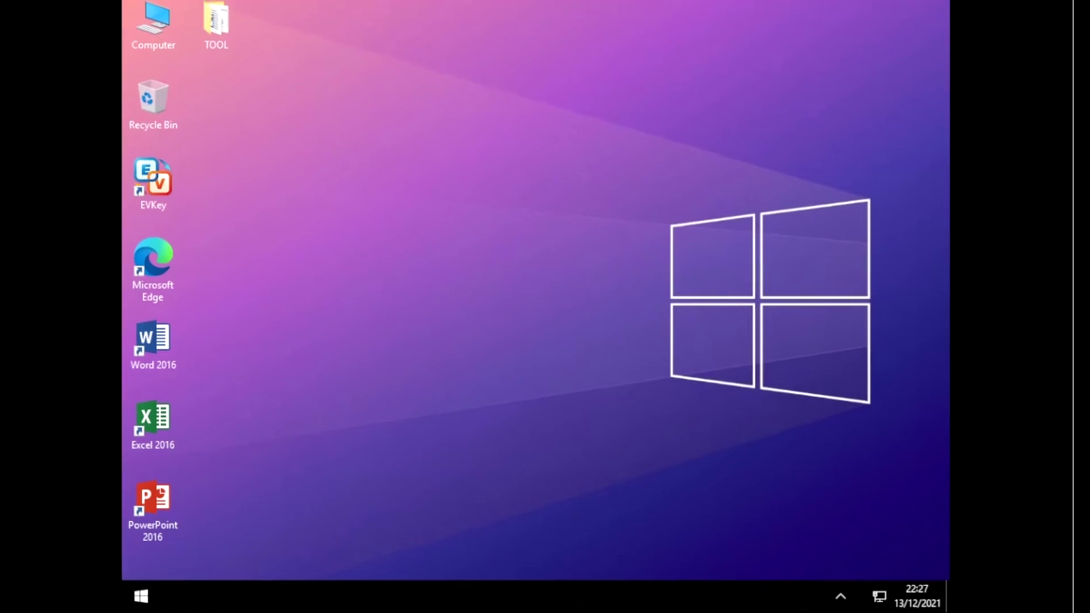
# Show the search box and the Task View button on the taskbar of the newly installed Windows.
pyautogui.rightClick(522, 187)
pyautogui.rightClick(408, 597)
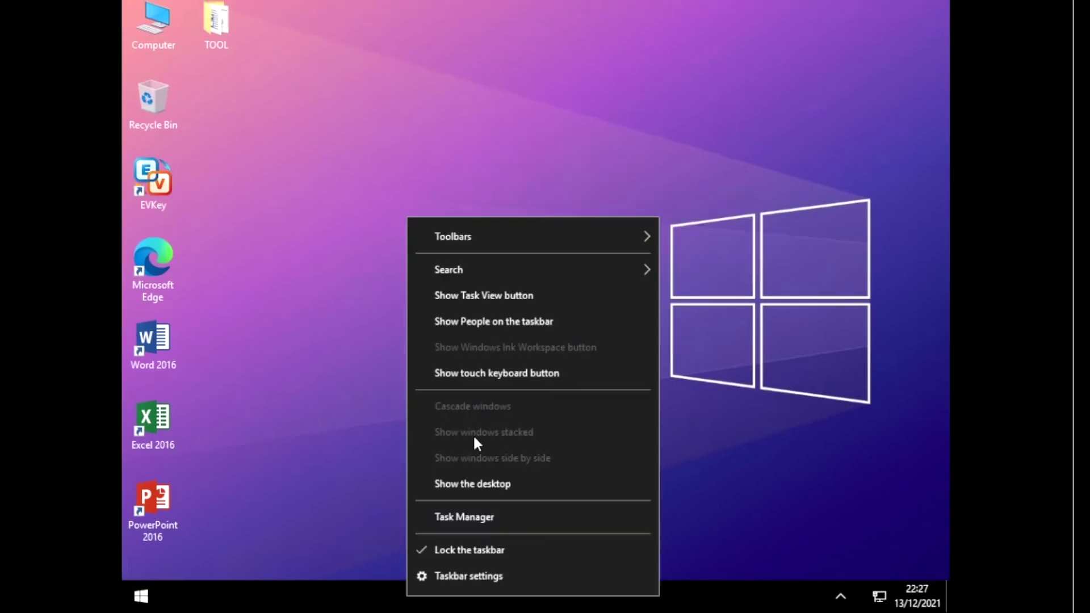
pyautogui.moveTo(568, 270)
pyautogui.click(721, 326)
pyautogui.click(141, 596)
pyautogui.rightClick(537, 597)
pyautogui.moveTo(601, 275)
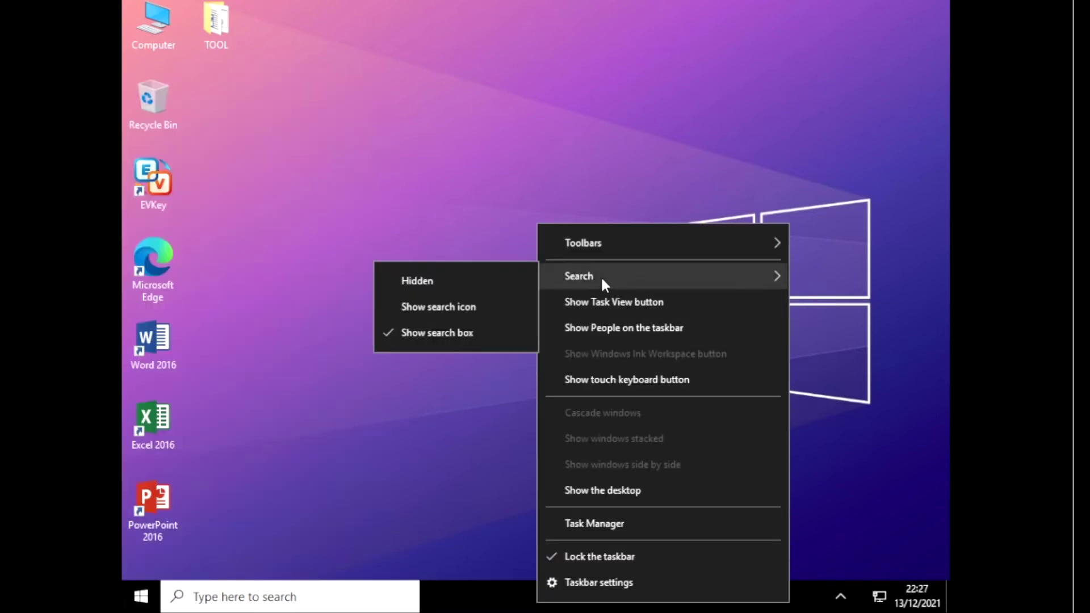
pyautogui.click(607, 301)
pyautogui.click(841, 596)
pyautogui.click(863, 603)
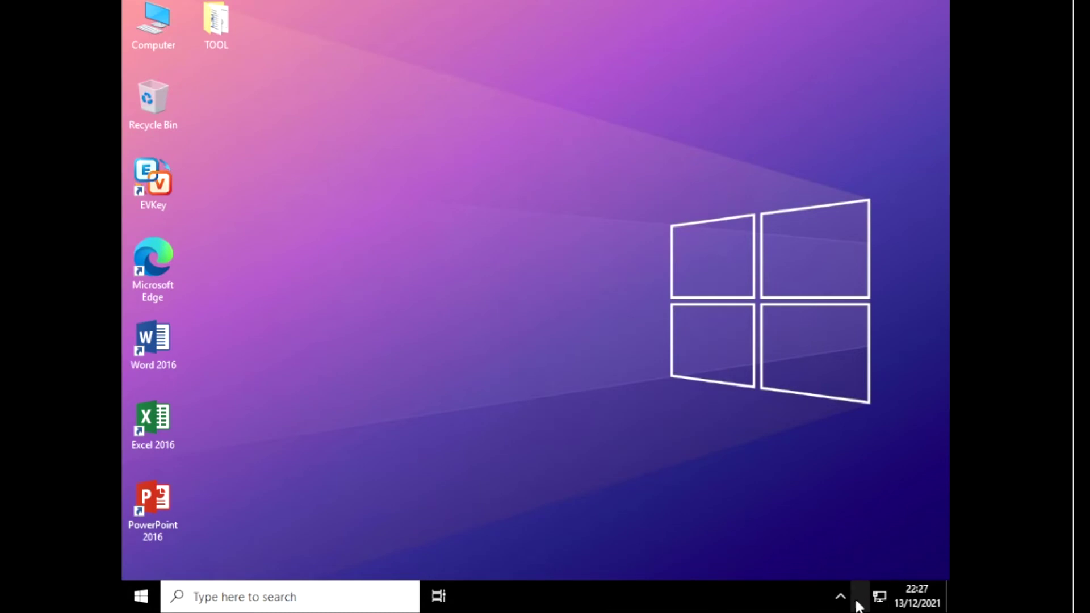
pyautogui.rightClick(294, 174)
pyautogui.click(305, 216)
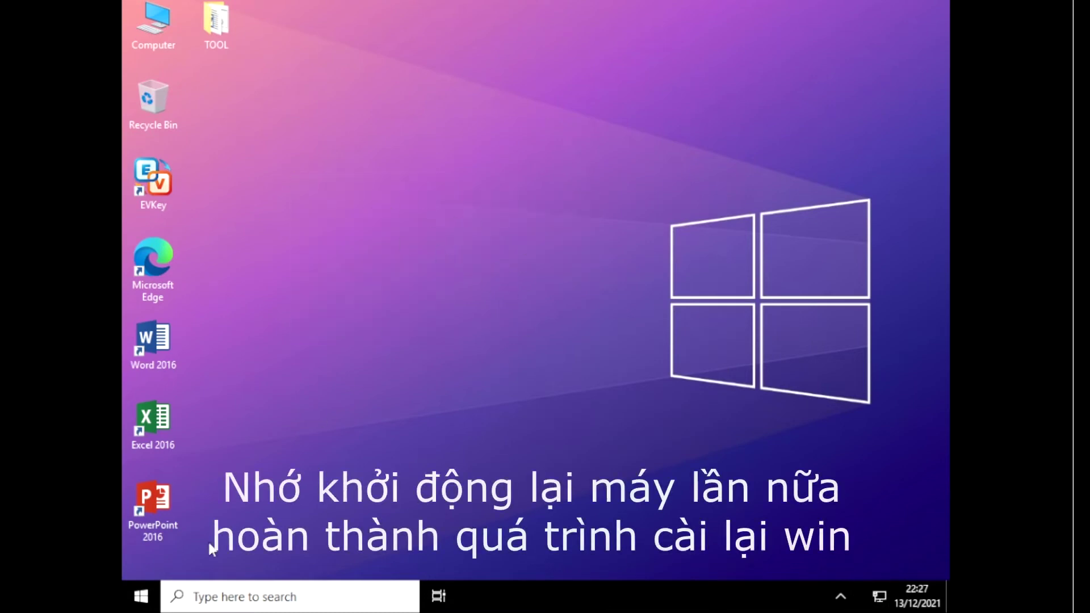
# Restart the computer to complete the Windows reinstallation.
pyautogui.click(141, 597)
pyautogui.click(145, 557)
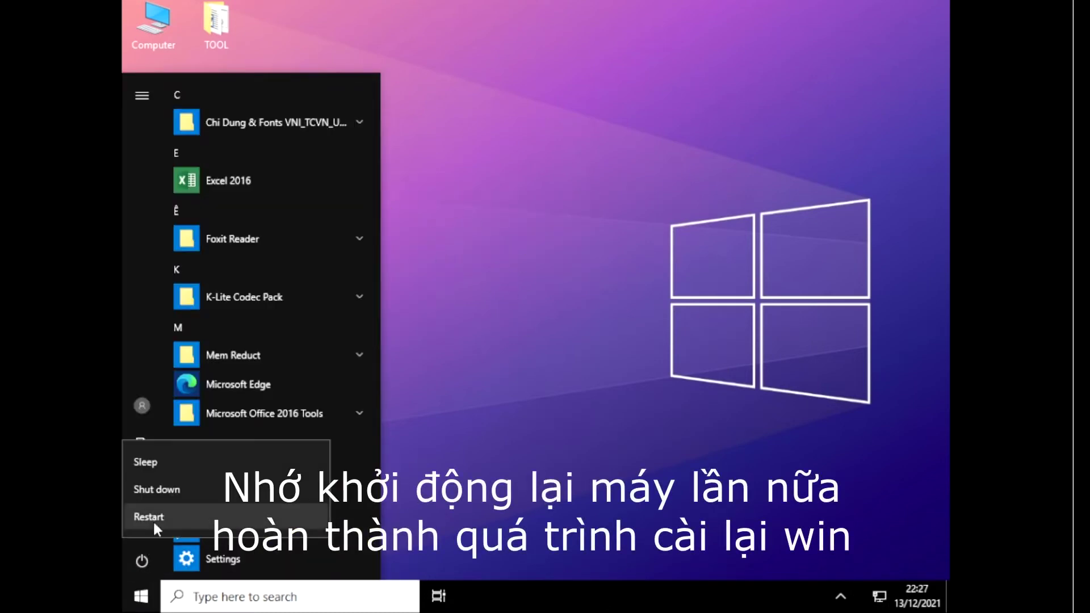
pyautogui.click(148, 517)
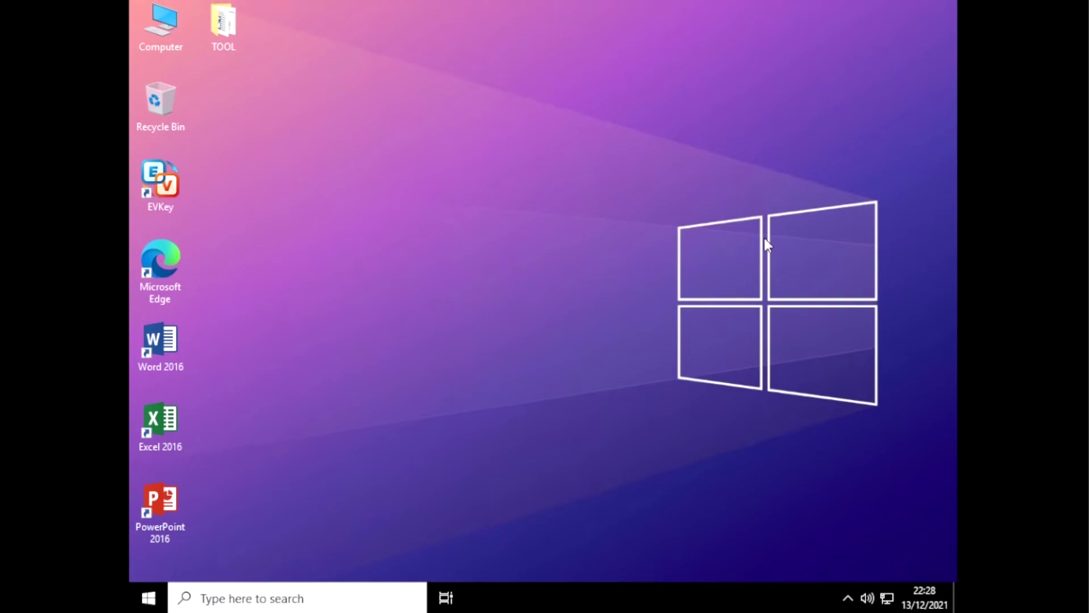
# Check the hidden notification-area icons and the network connection, and refresh the desktop.
pyautogui.click(853, 599)
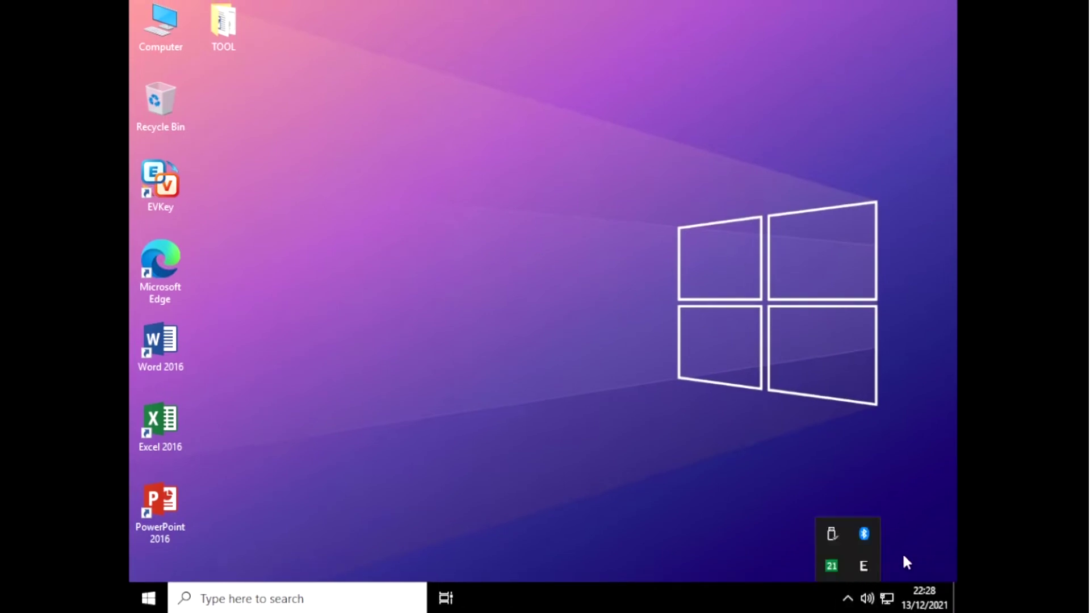
pyautogui.click(888, 600)
pyautogui.rightClick(621, 278)
pyautogui.click(646, 325)
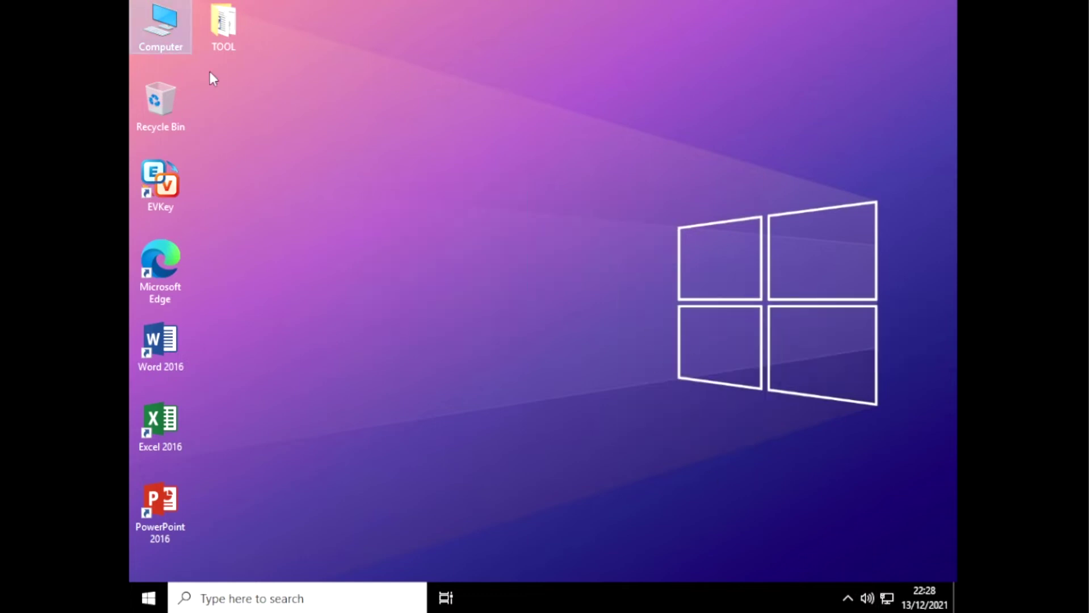
# Look through the contents of the New Volume (D:) and WinToHDD (C:) drives.
pyautogui.doubleClick(170, 32)
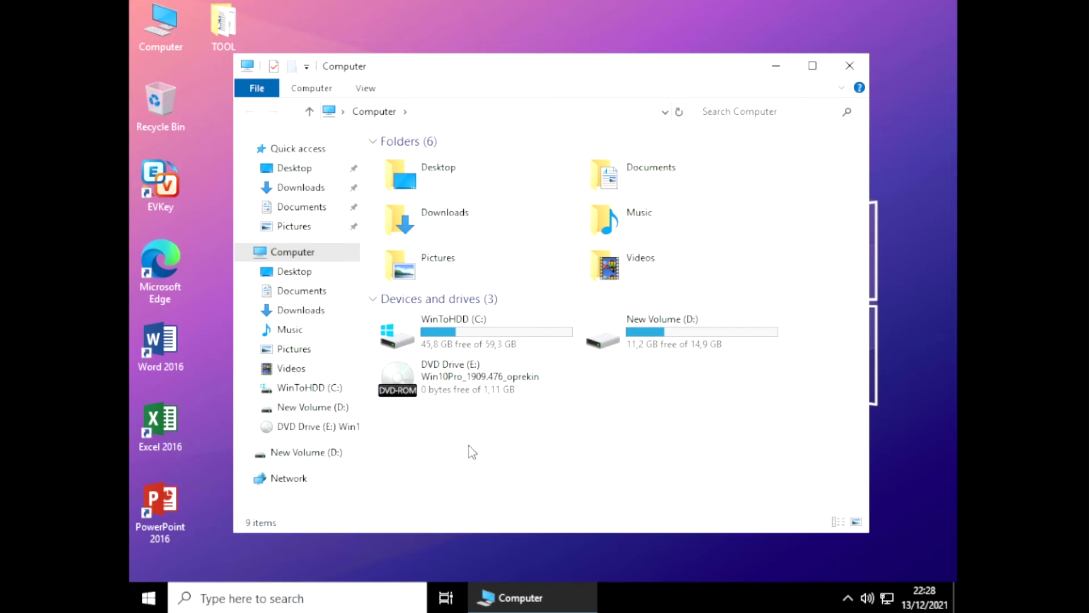
pyautogui.doubleClick(656, 337)
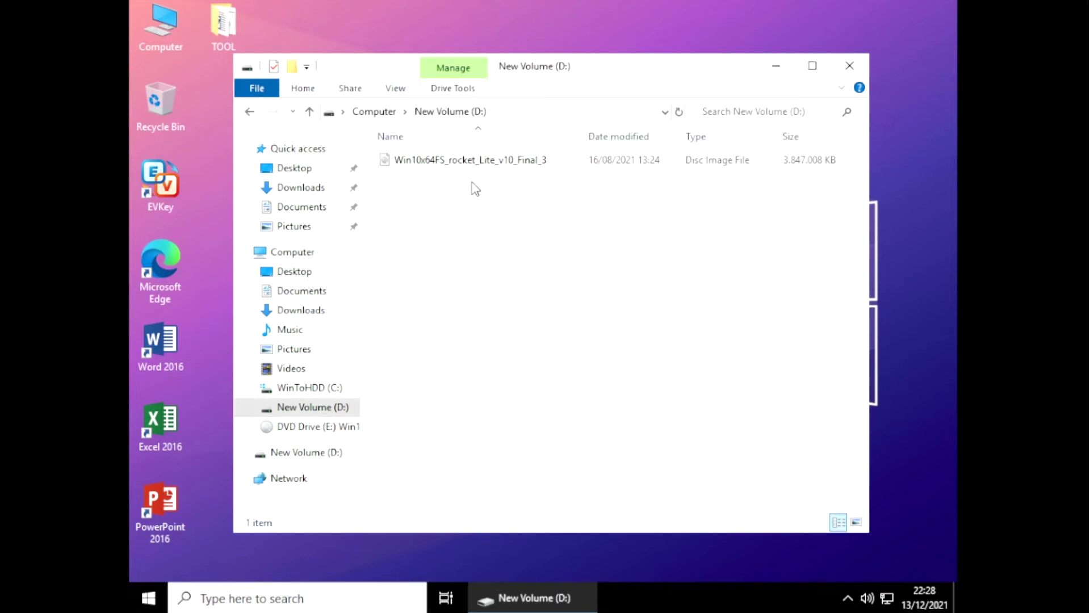
pyautogui.click(308, 113)
pyautogui.click(458, 328)
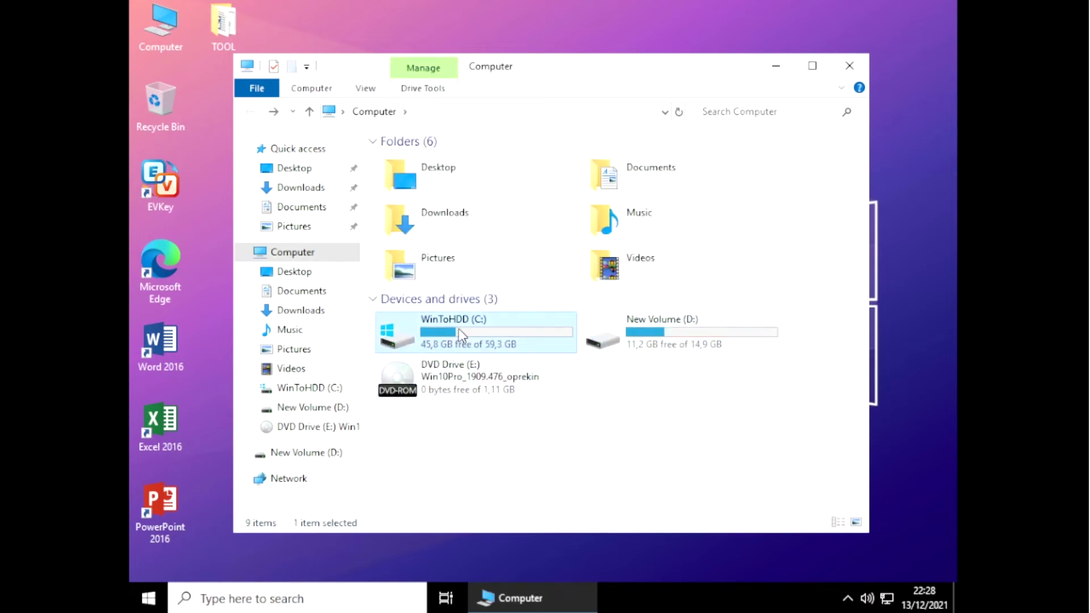
pyautogui.doubleClick(477, 347)
pyautogui.moveTo(453, 322); pyautogui.dragTo(540, 241)
pyautogui.click(540, 240)
pyautogui.click(250, 111)
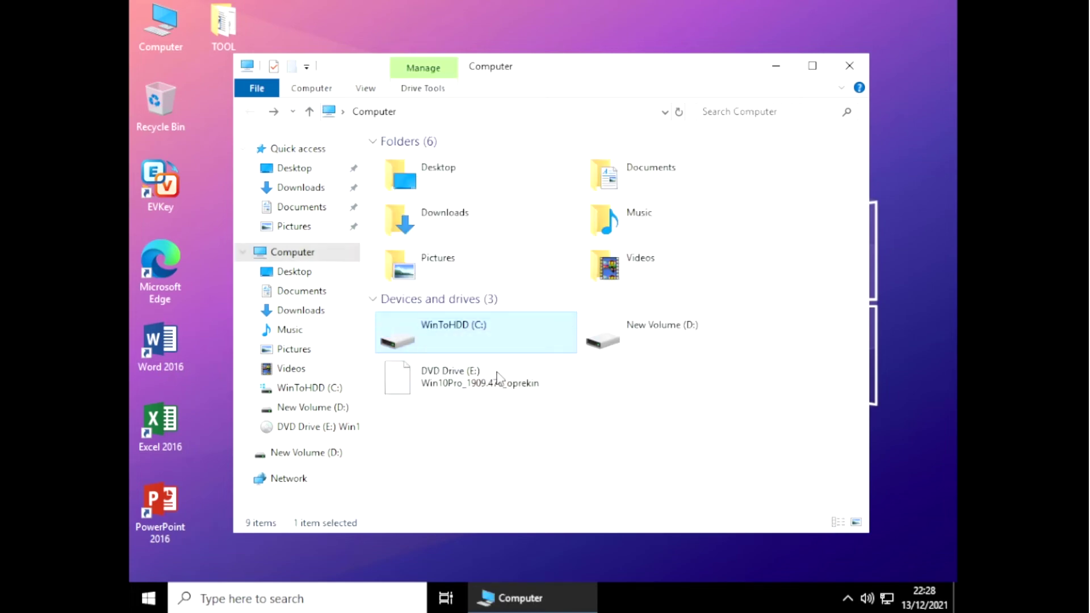
# View the general properties of the WinToHDD (C:) drive and close the Computer window.
pyautogui.rightClick(445, 319)
pyautogui.click(502, 306)
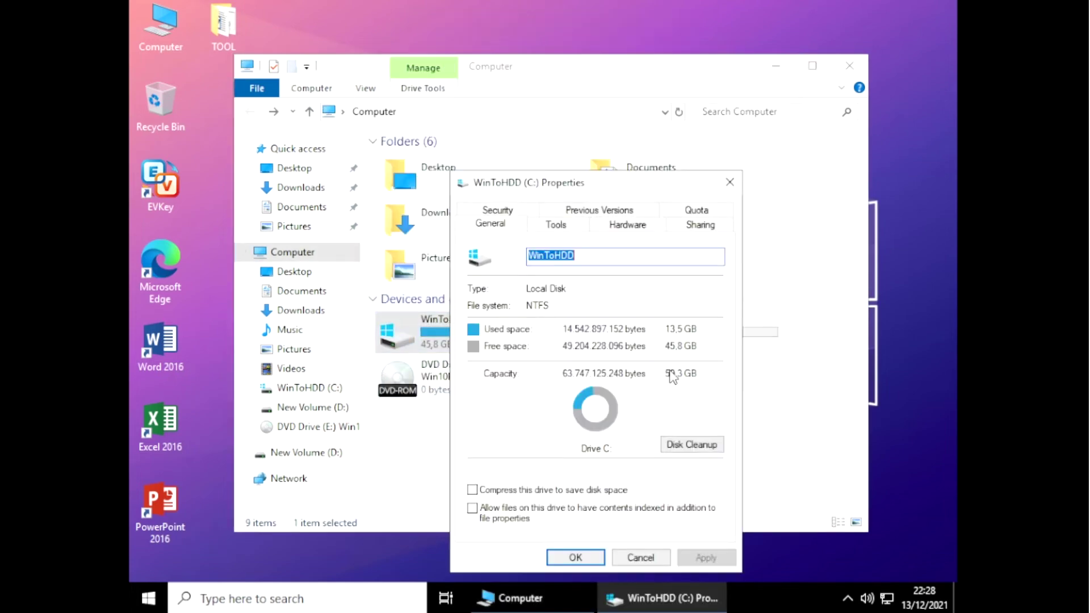
pyautogui.click(576, 557)
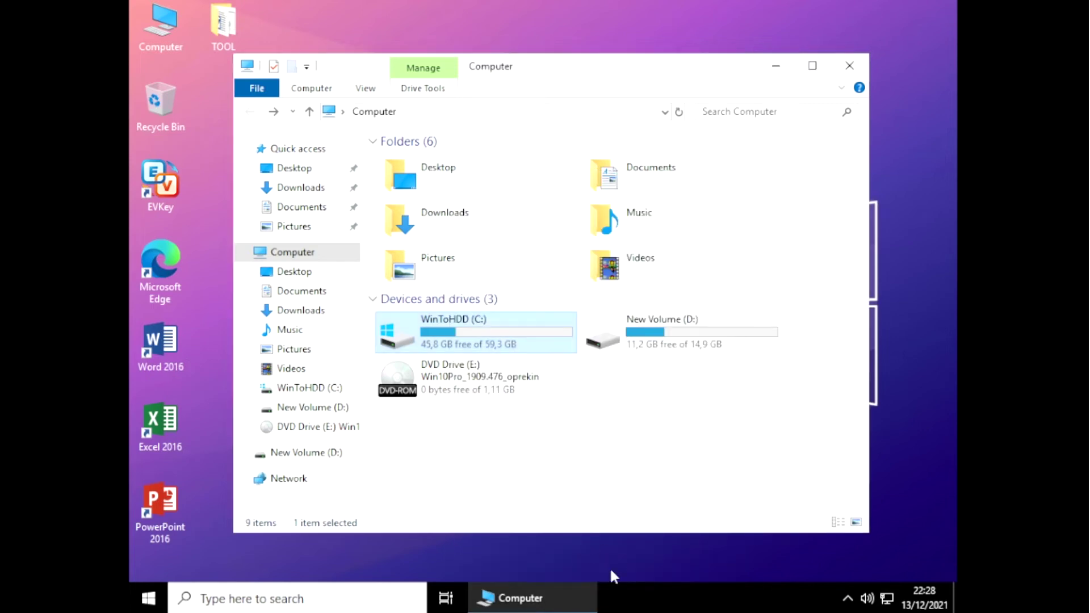
pyautogui.click(849, 65)
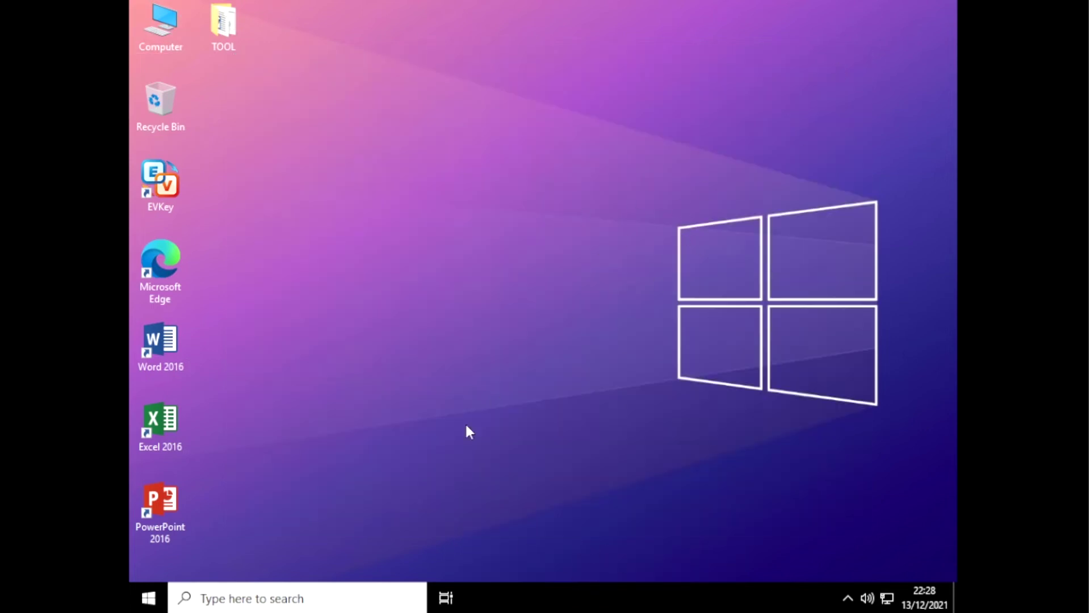
# Look through the files in the TOOL folder on the desktop and close its window.
pyautogui.doubleClick(222, 29)
pyautogui.moveTo(501, 337); pyautogui.dragTo(636, 173)
pyautogui.moveTo(537, 298); pyautogui.dragTo(638, 194)
pyautogui.click(576, 291)
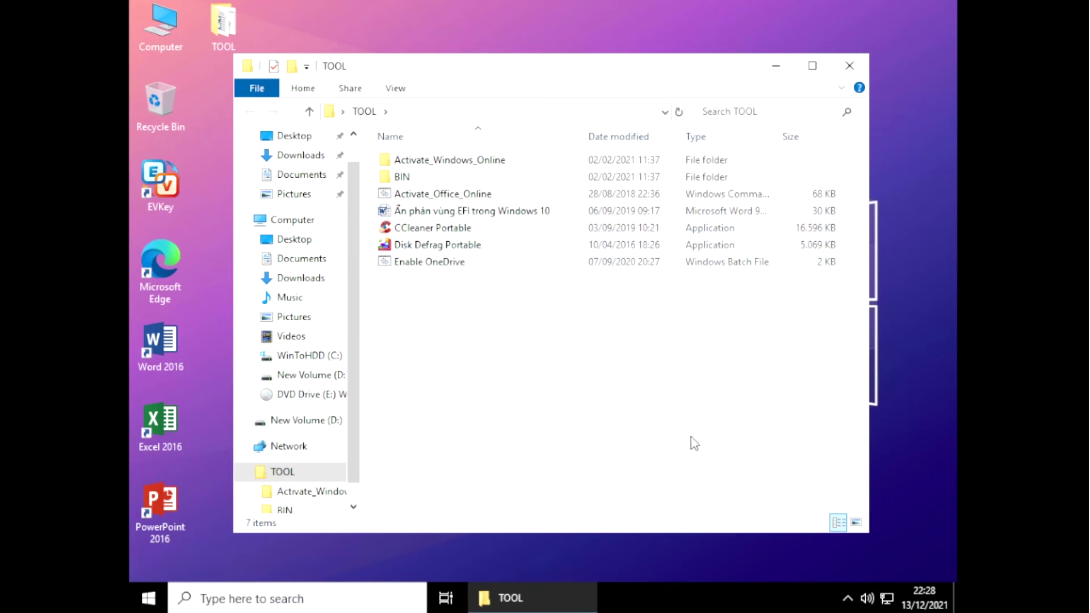
pyautogui.click(849, 65)
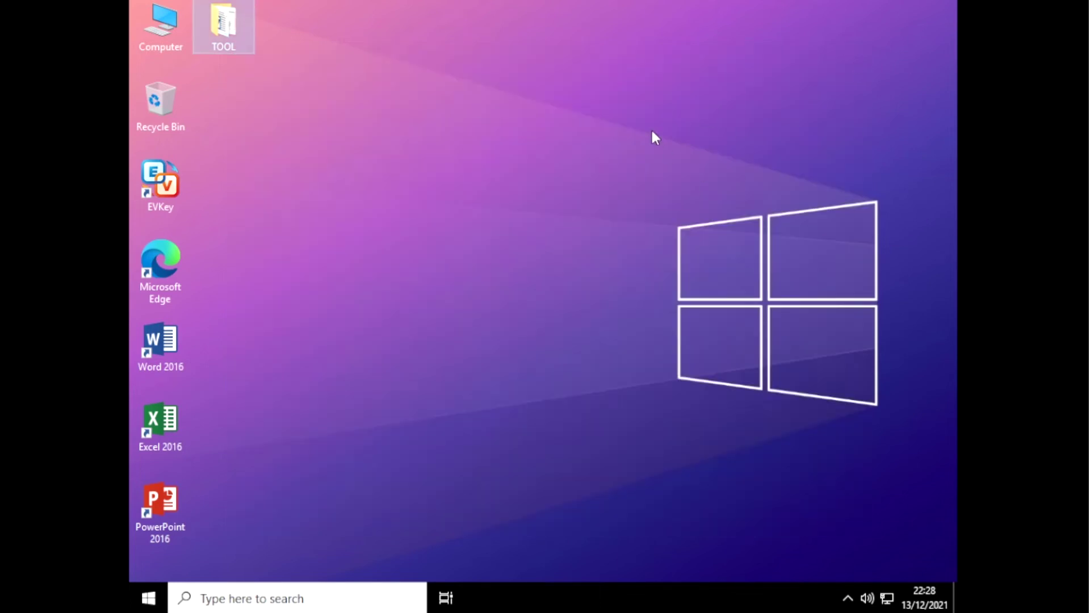
pyautogui.rightClick(616, 81)
pyautogui.click(637, 128)
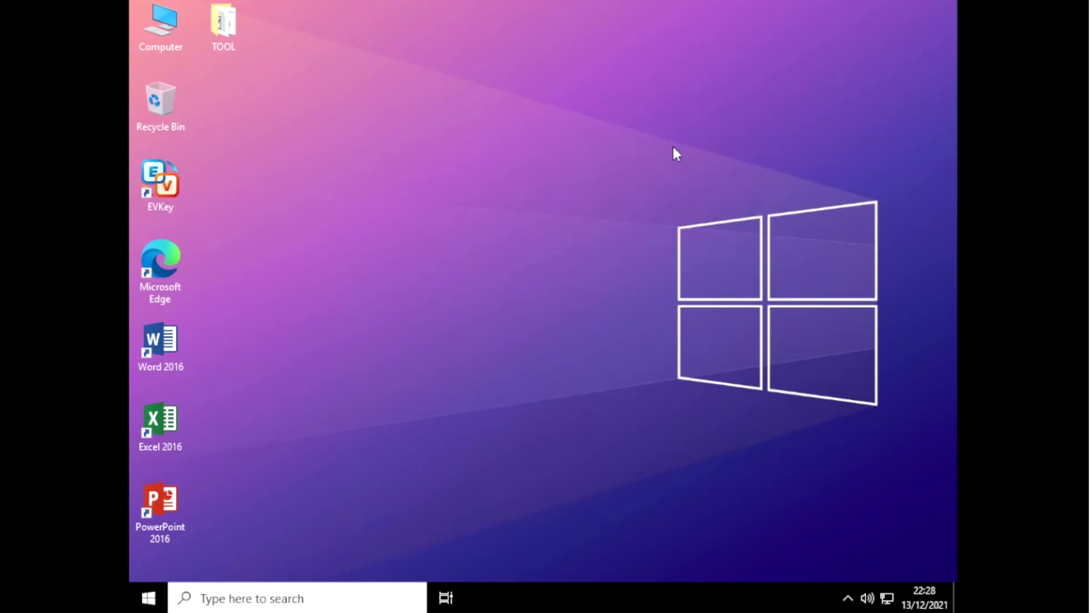
pyautogui.rightClick(614, 88)
pyautogui.click(630, 133)
# Set the display resolution to 1280 × 720, keep the change and close Settings.
pyautogui.rightClick(453, 114)
pyautogui.click(547, 257)
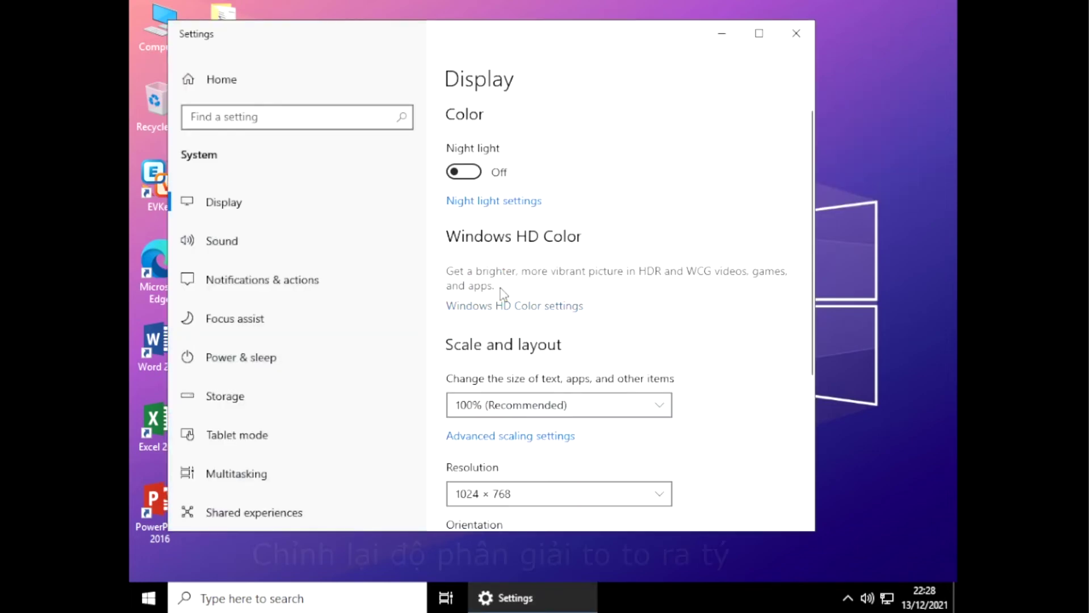
pyautogui.moveTo(562, 33); pyautogui.dragTo(653, 16)
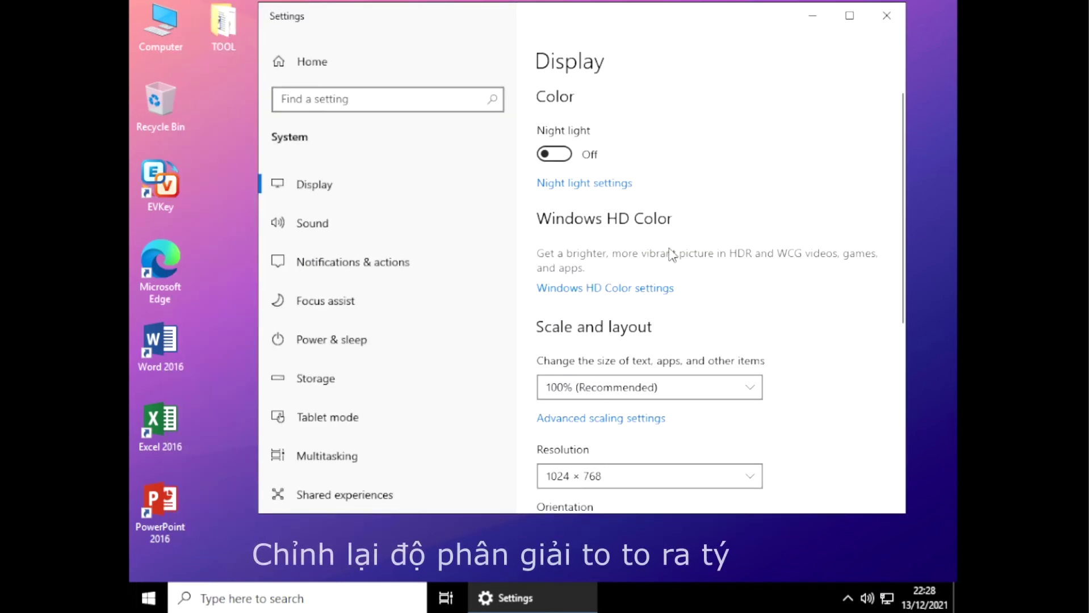
pyautogui.scroll(-5, 687, 235)
pyautogui.scroll(5, 697, 258)
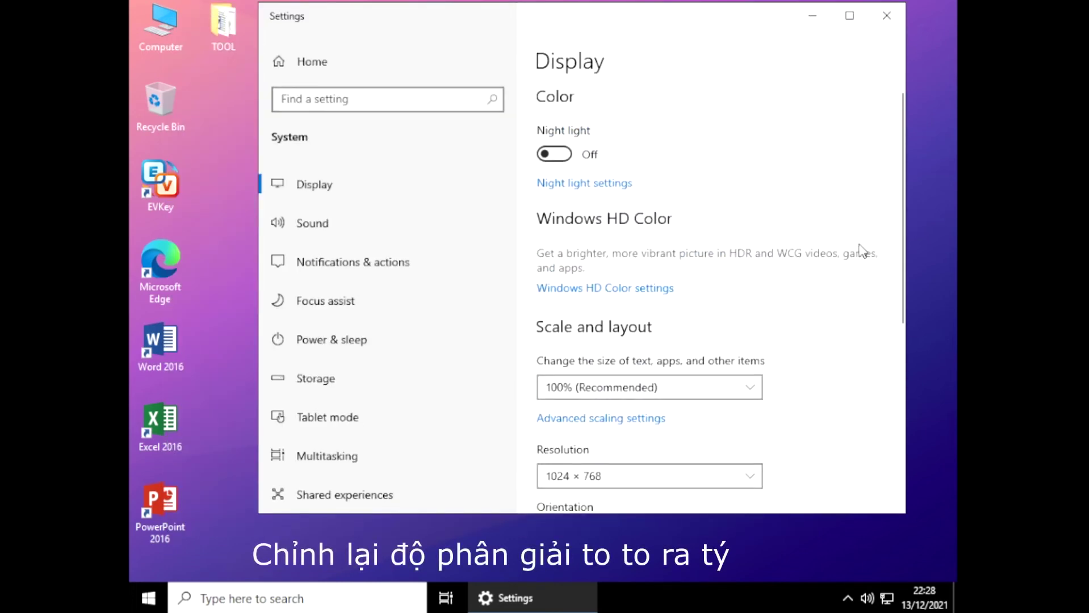
pyautogui.moveTo(901, 221); pyautogui.dragTo(901, 275)
pyautogui.click(655, 350)
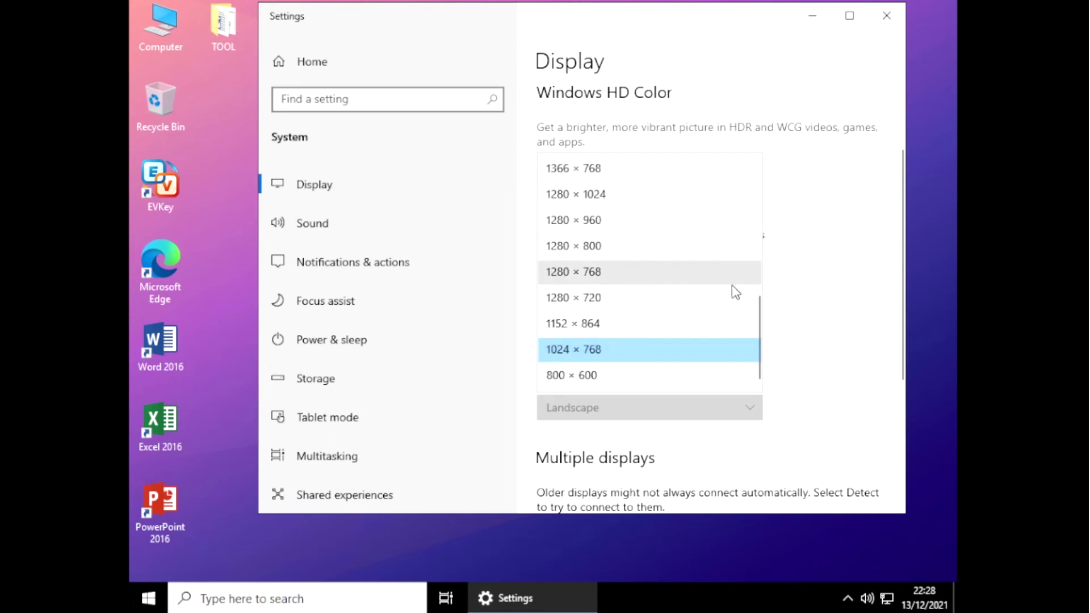
pyautogui.scroll(2, 653, 287)
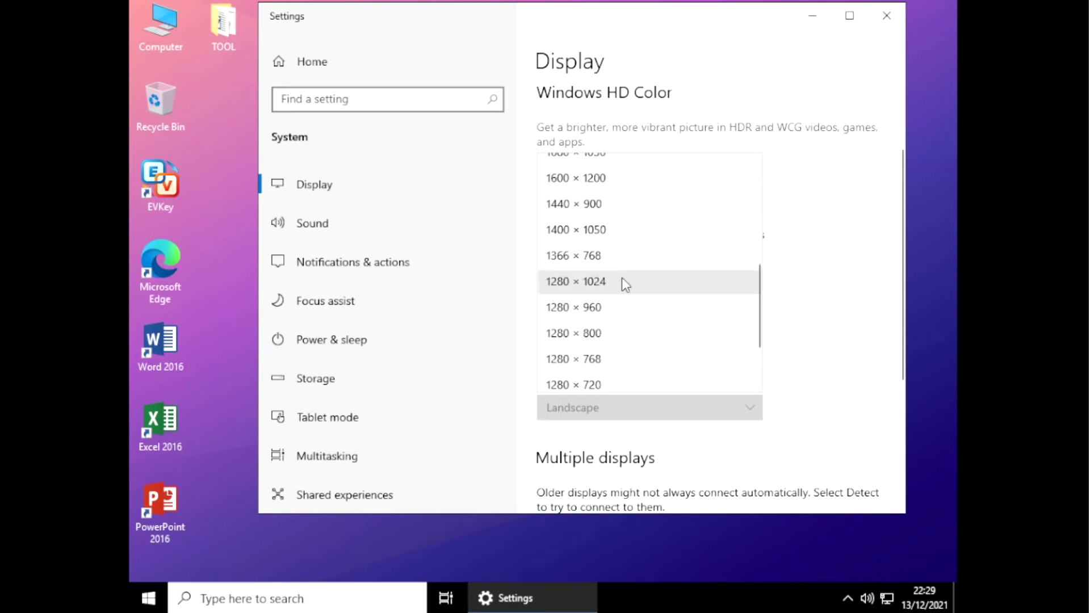
pyautogui.click(623, 382)
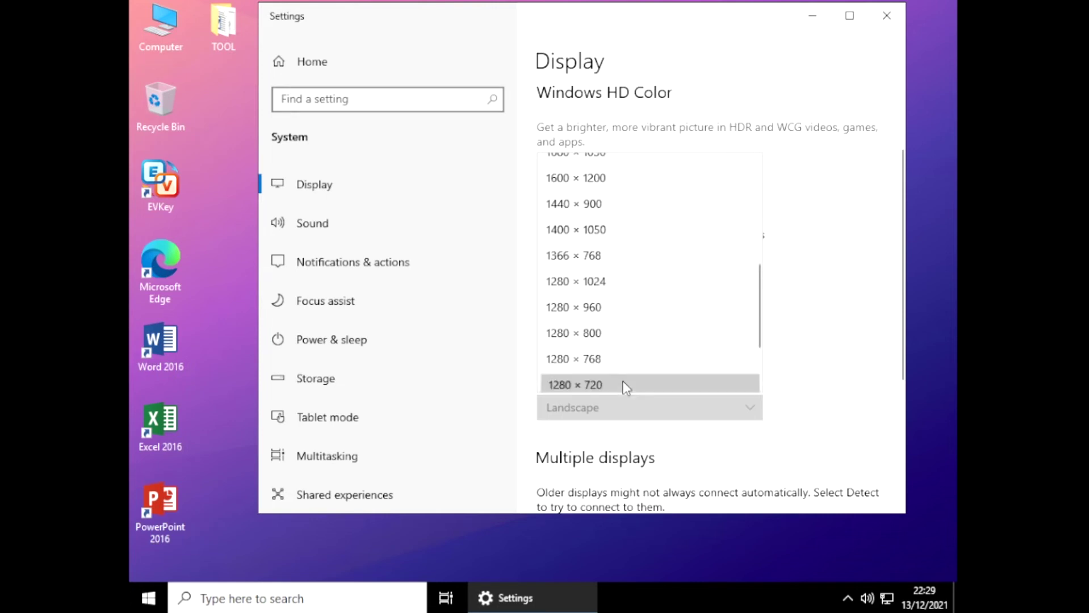
pyautogui.click(605, 290)
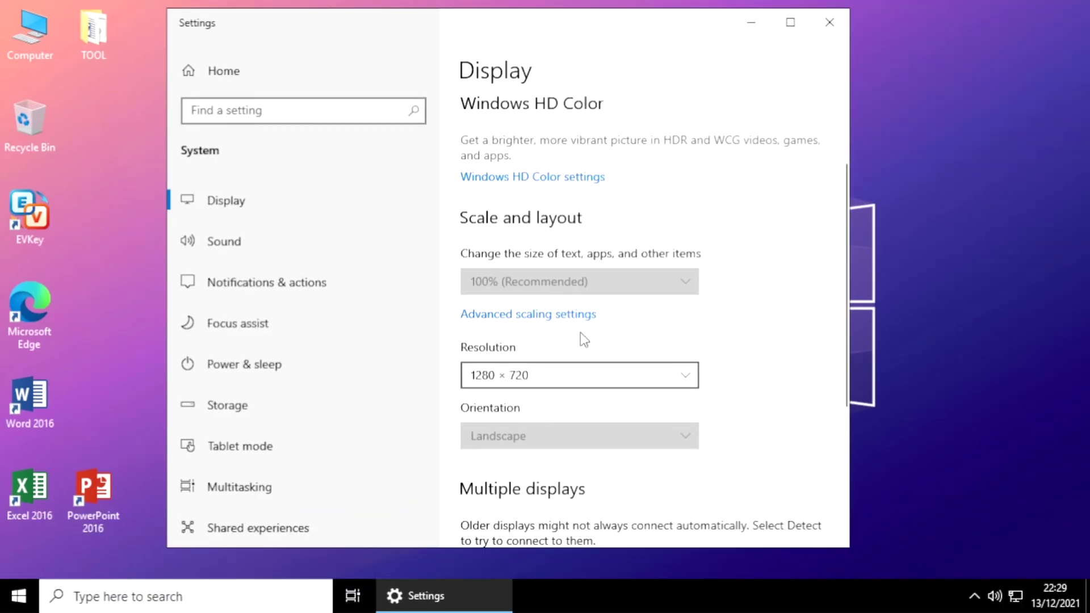
pyautogui.click(829, 22)
pyautogui.rightClick(523, 134)
pyautogui.click(218, 502)
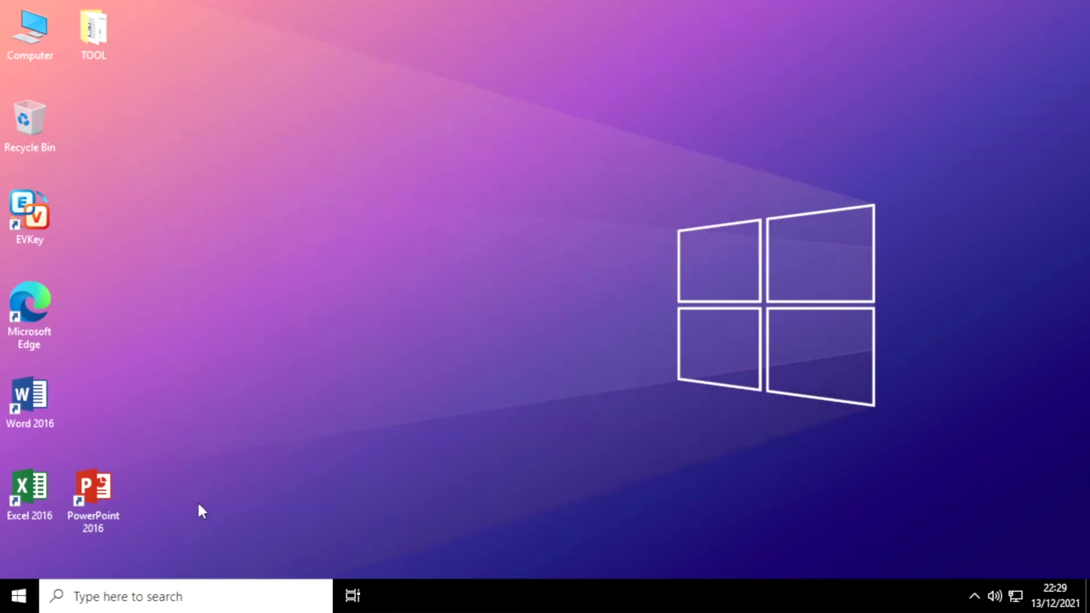
# Check for updates in Windows Update under Update & Security and look over the available ones.
pyautogui.click(19, 595)
pyautogui.click(29, 517)
pyautogui.scroll(-5, 462, 409)
pyautogui.click(588, 421)
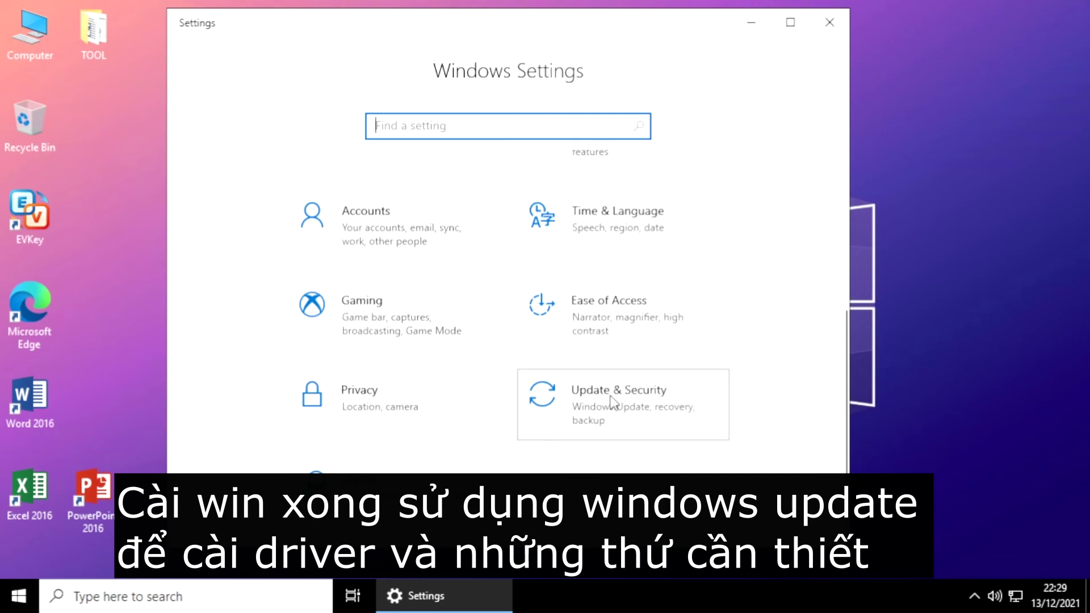
pyautogui.click(538, 227)
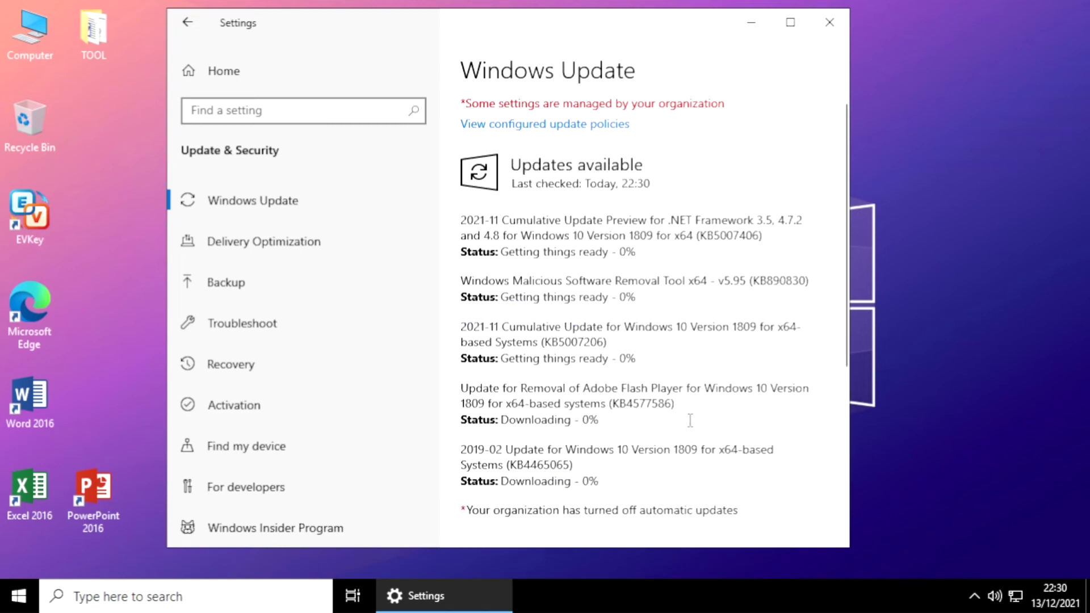
pyautogui.scroll(-5, 690, 420)
pyautogui.scroll(5, 636, 233)
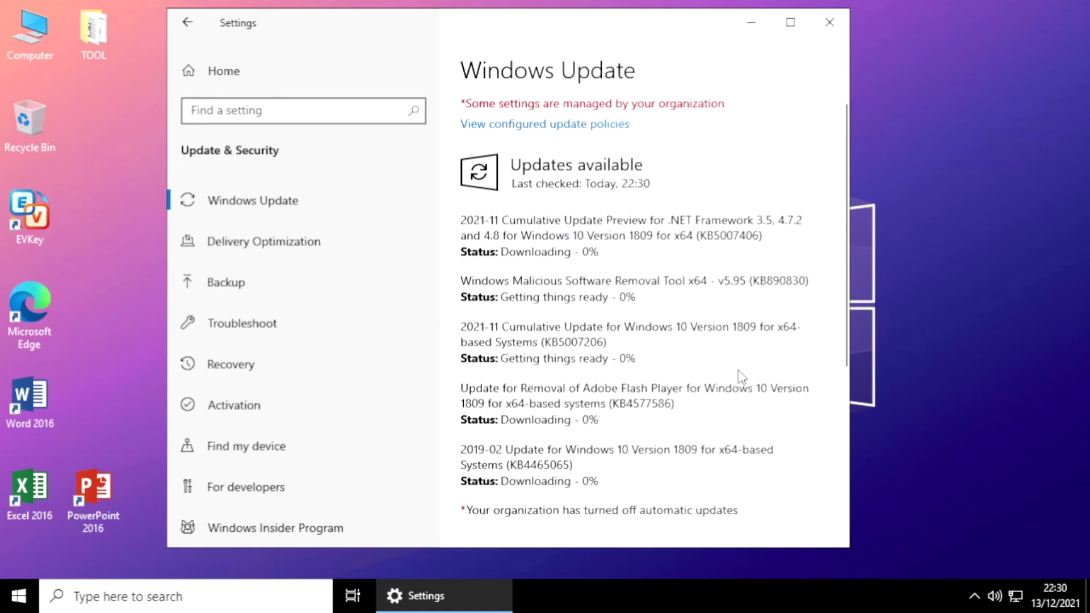
# Open Task Manager, enlarge its window and examine the running processes.
pyautogui.rightClick(703, 589)
pyautogui.click(768, 507)
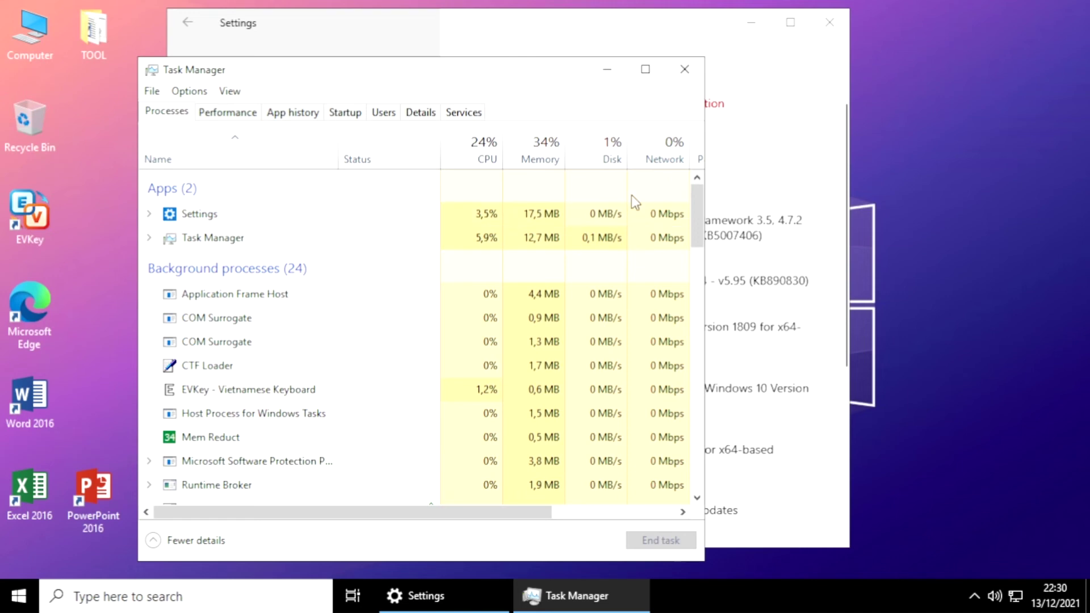
pyautogui.moveTo(705, 58); pyautogui.dragTo(923, 22)
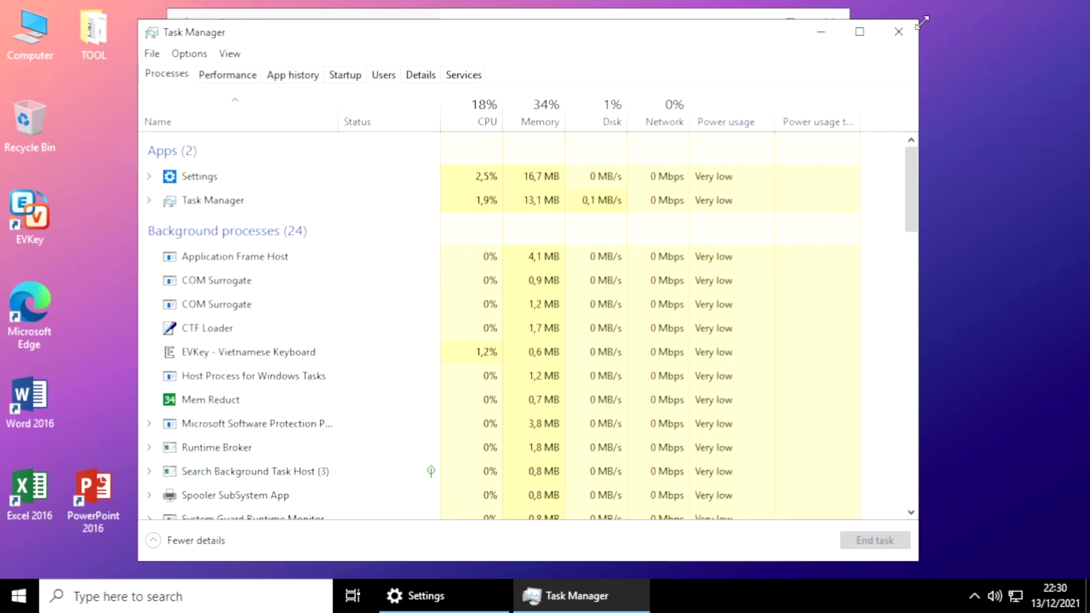
pyautogui.moveTo(912, 188); pyautogui.dragTo(935, 149)
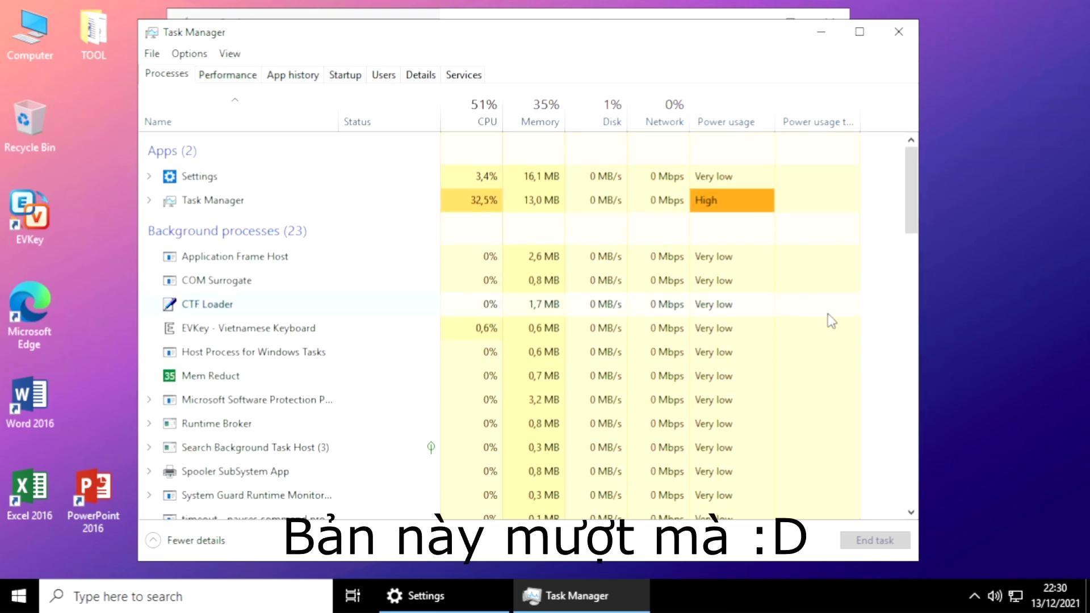
# Review performance, app history, startup programs and users in Task Manager, and close it.
pyautogui.click(250, 76)
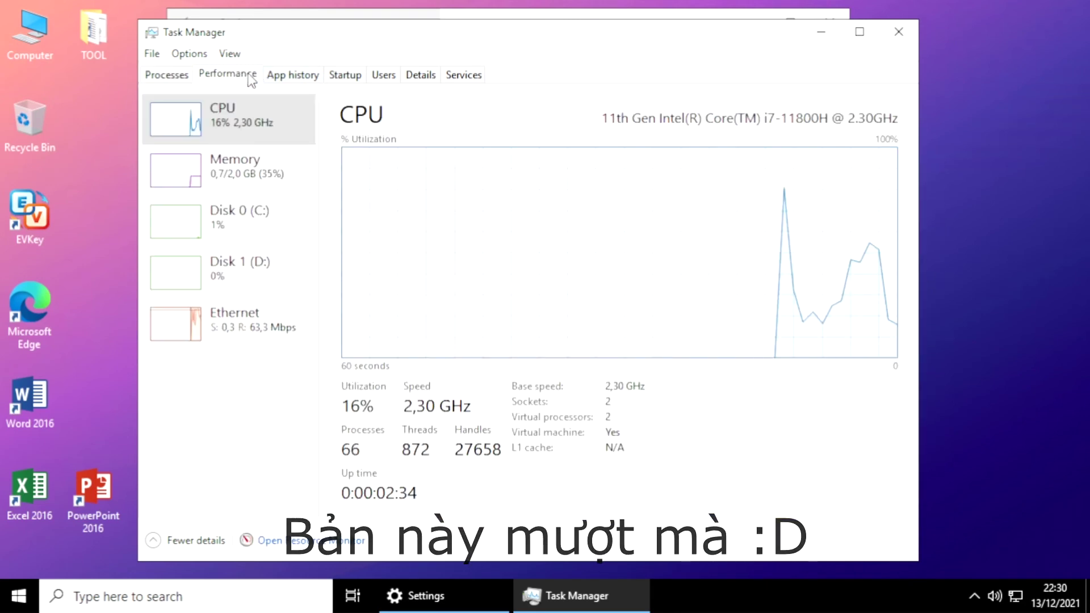
pyautogui.click(287, 74)
pyautogui.click(342, 76)
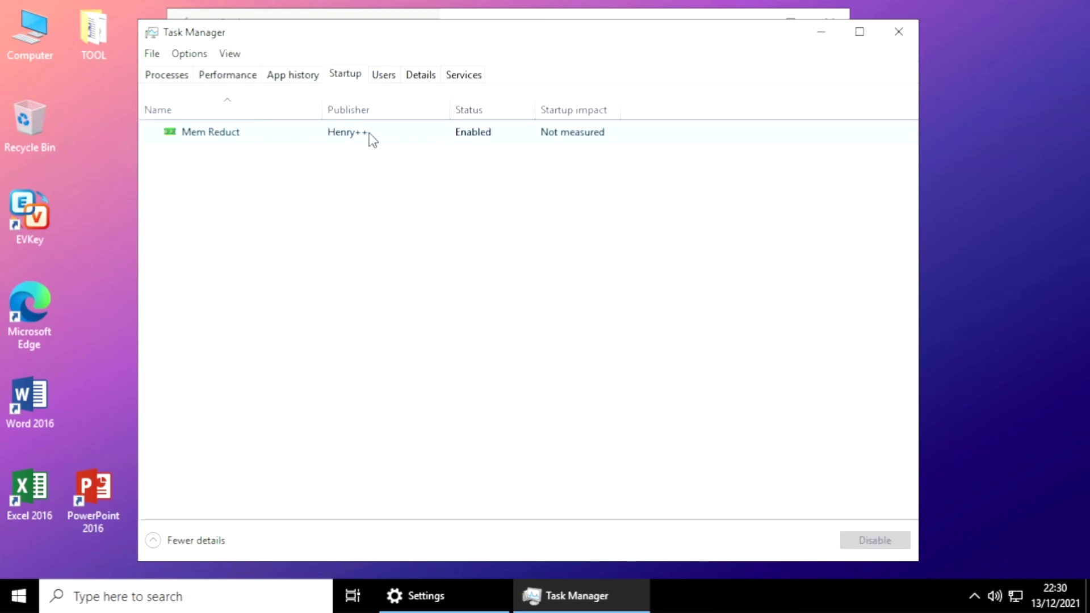
pyautogui.click(385, 79)
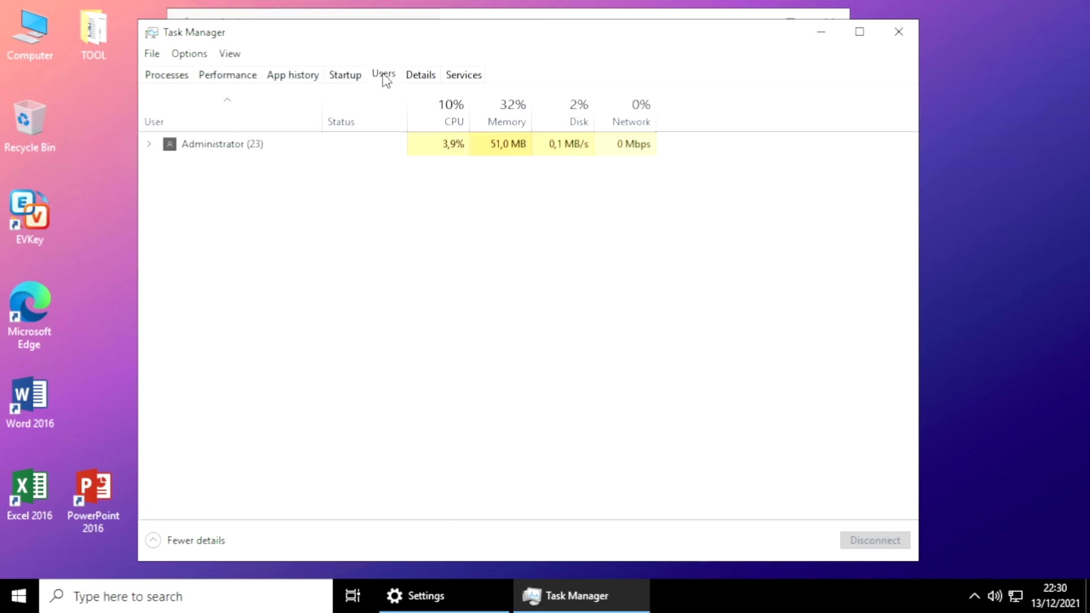
pyautogui.click(178, 80)
pyautogui.click(899, 31)
# Wait for Windows Update to finish installing the updates and restart the computer immediately.
pyautogui.rightClick(915, 126)
pyautogui.click(954, 168)
pyautogui.moveTo(847, 224); pyautogui.dragTo(843, 257)
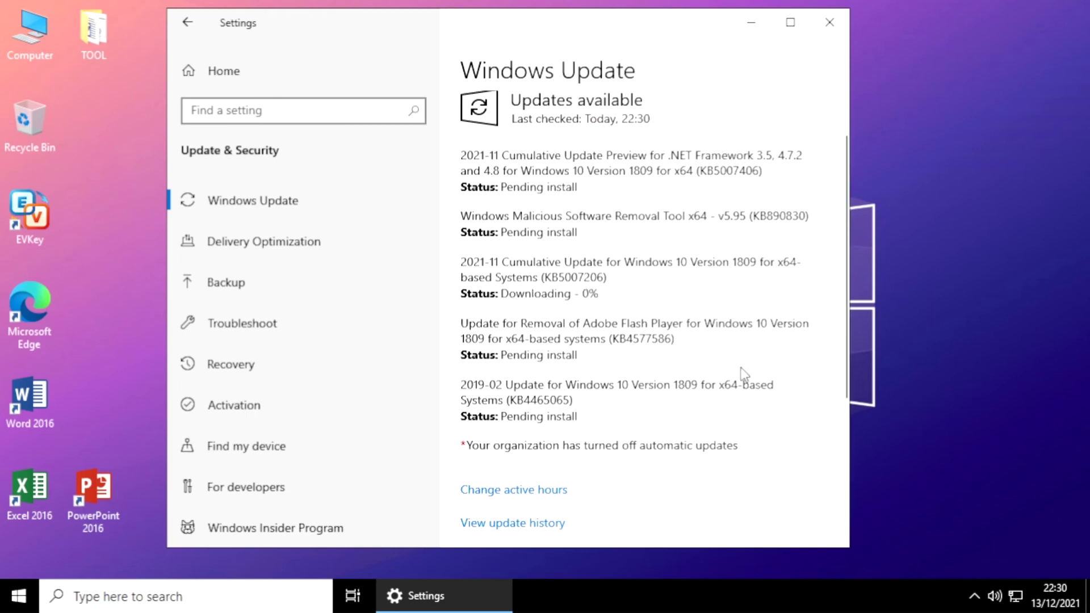
pyautogui.click(927, 103)
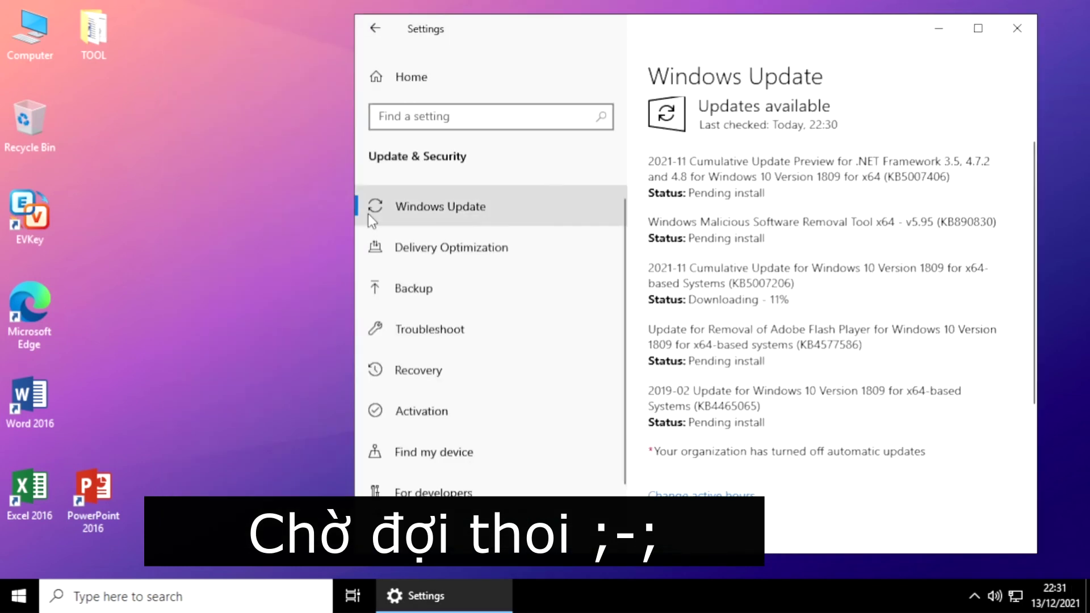
pyautogui.click(368, 214)
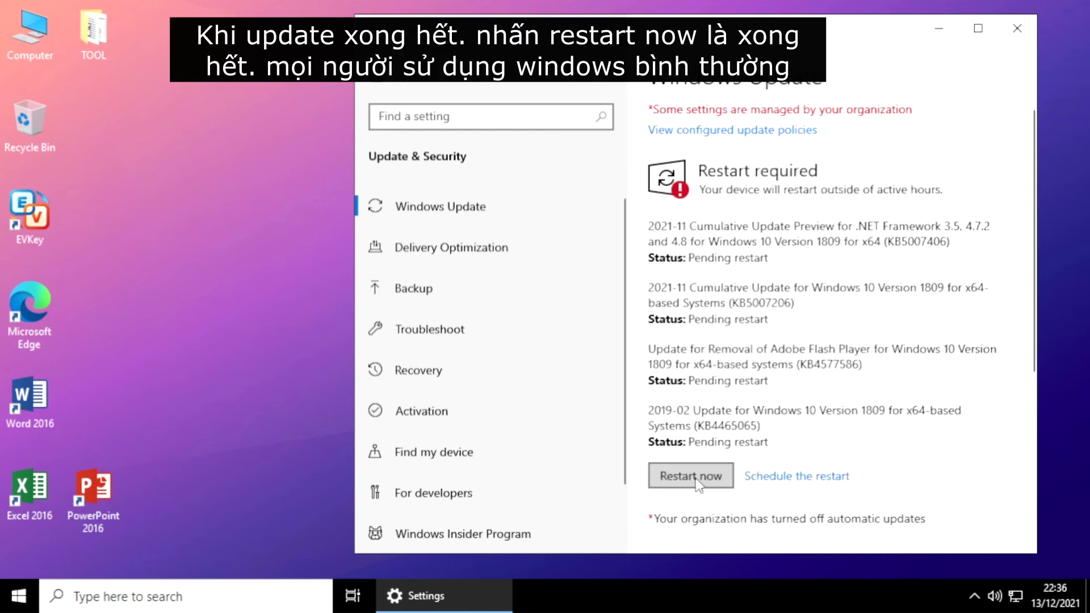
pyautogui.click(696, 478)
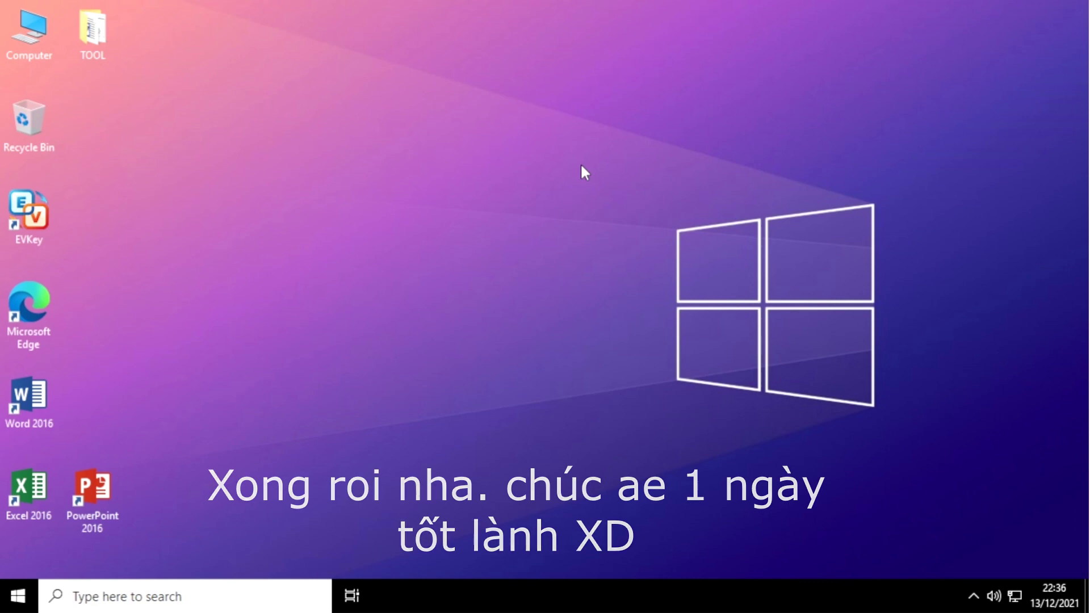
pyautogui.rightClick(555, 182)
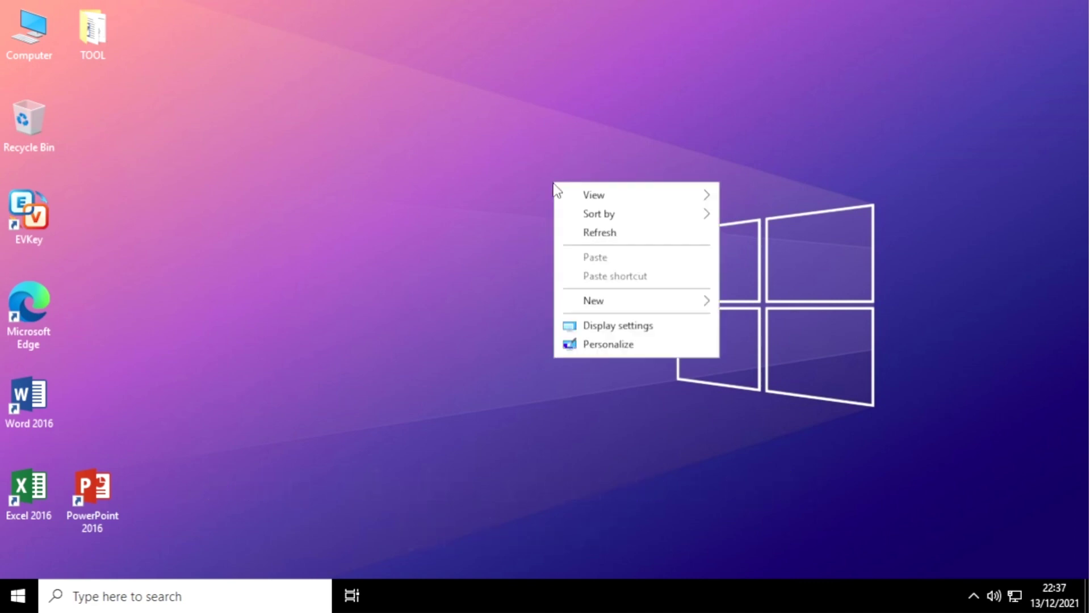
pyautogui.click(579, 232)
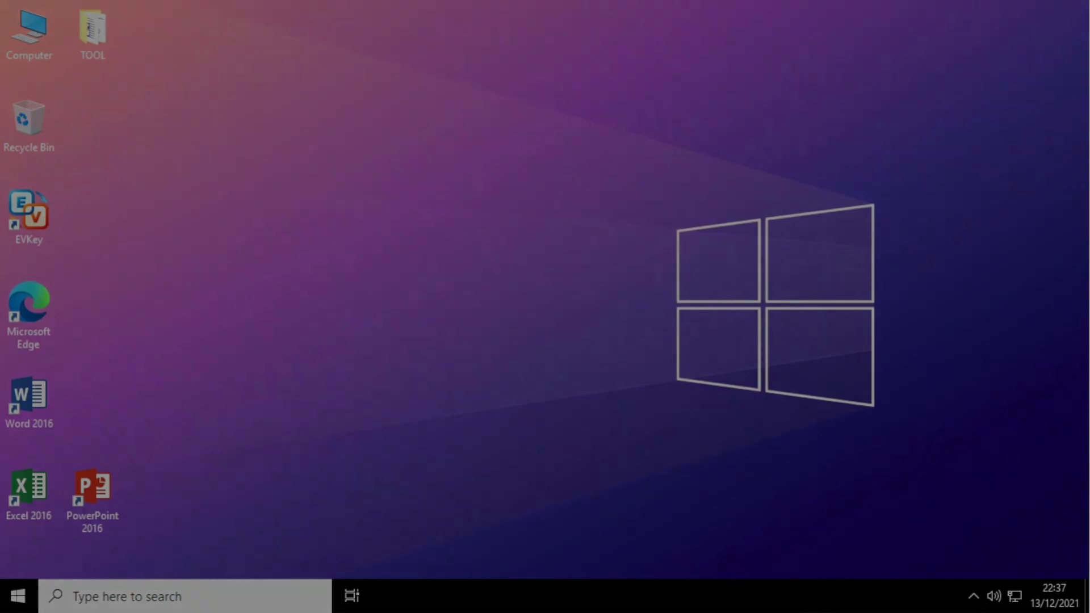